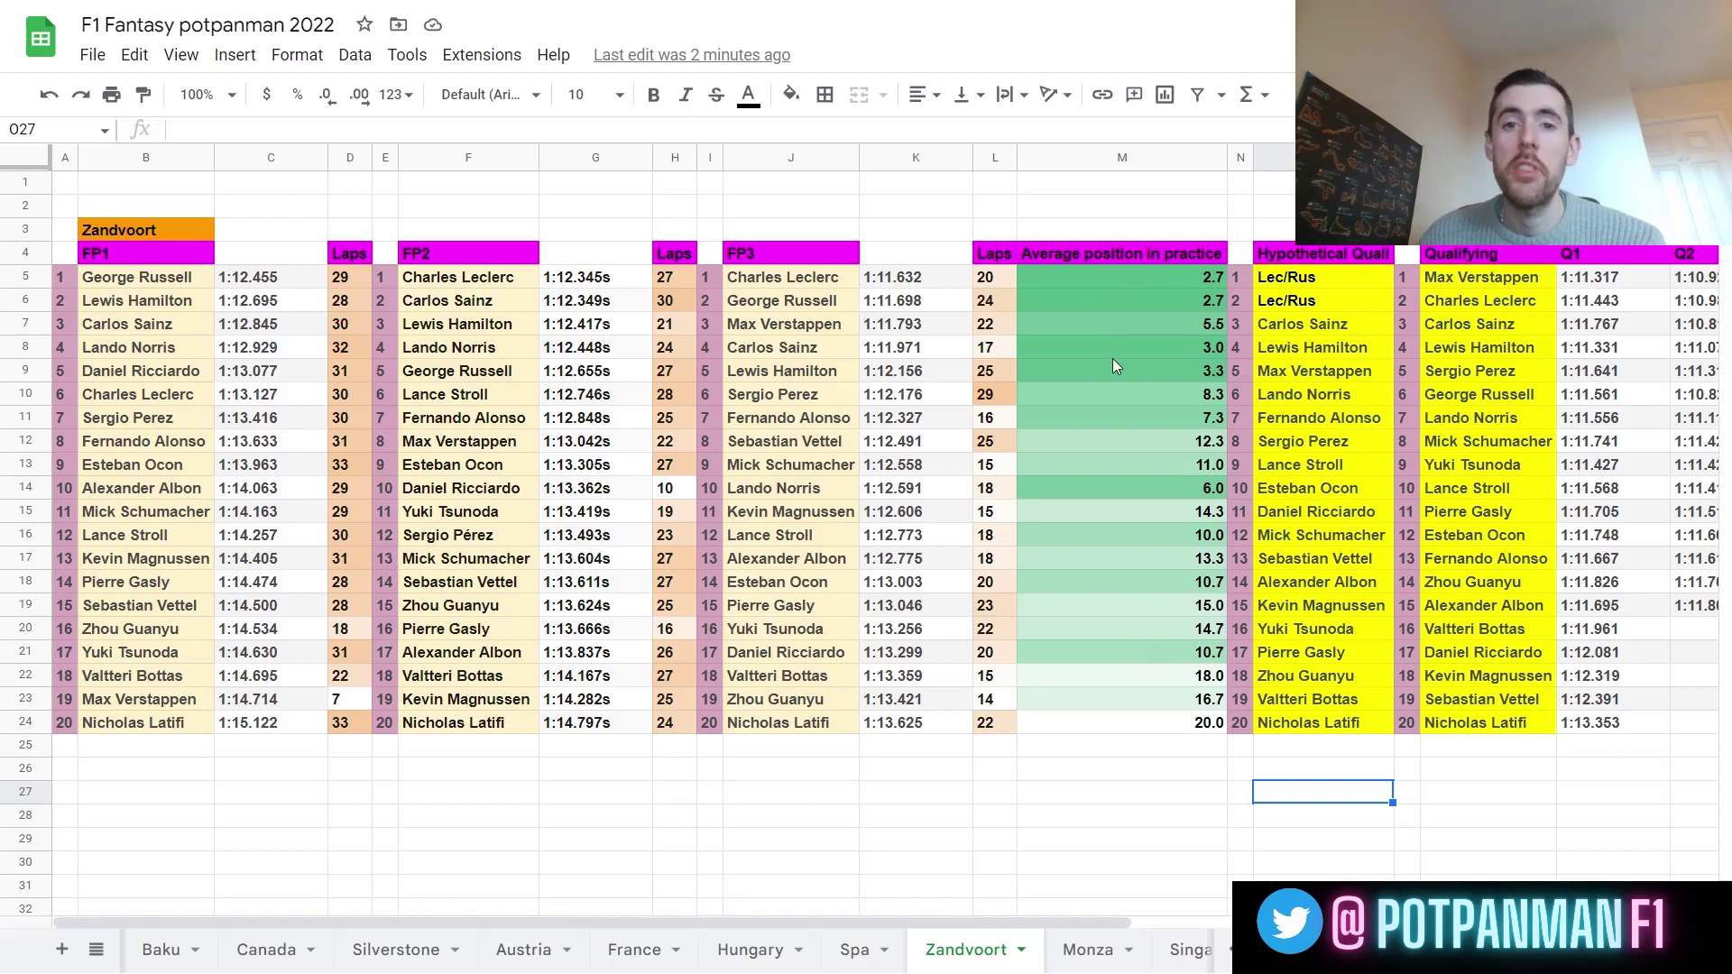
Step: Compare the hypothetical qualifying order with the actual qualifying order on the Zandvoort sheet
{"action": "left_click_drag", "start_coordinate": [1323, 181], "coordinate": [1323, 814]}
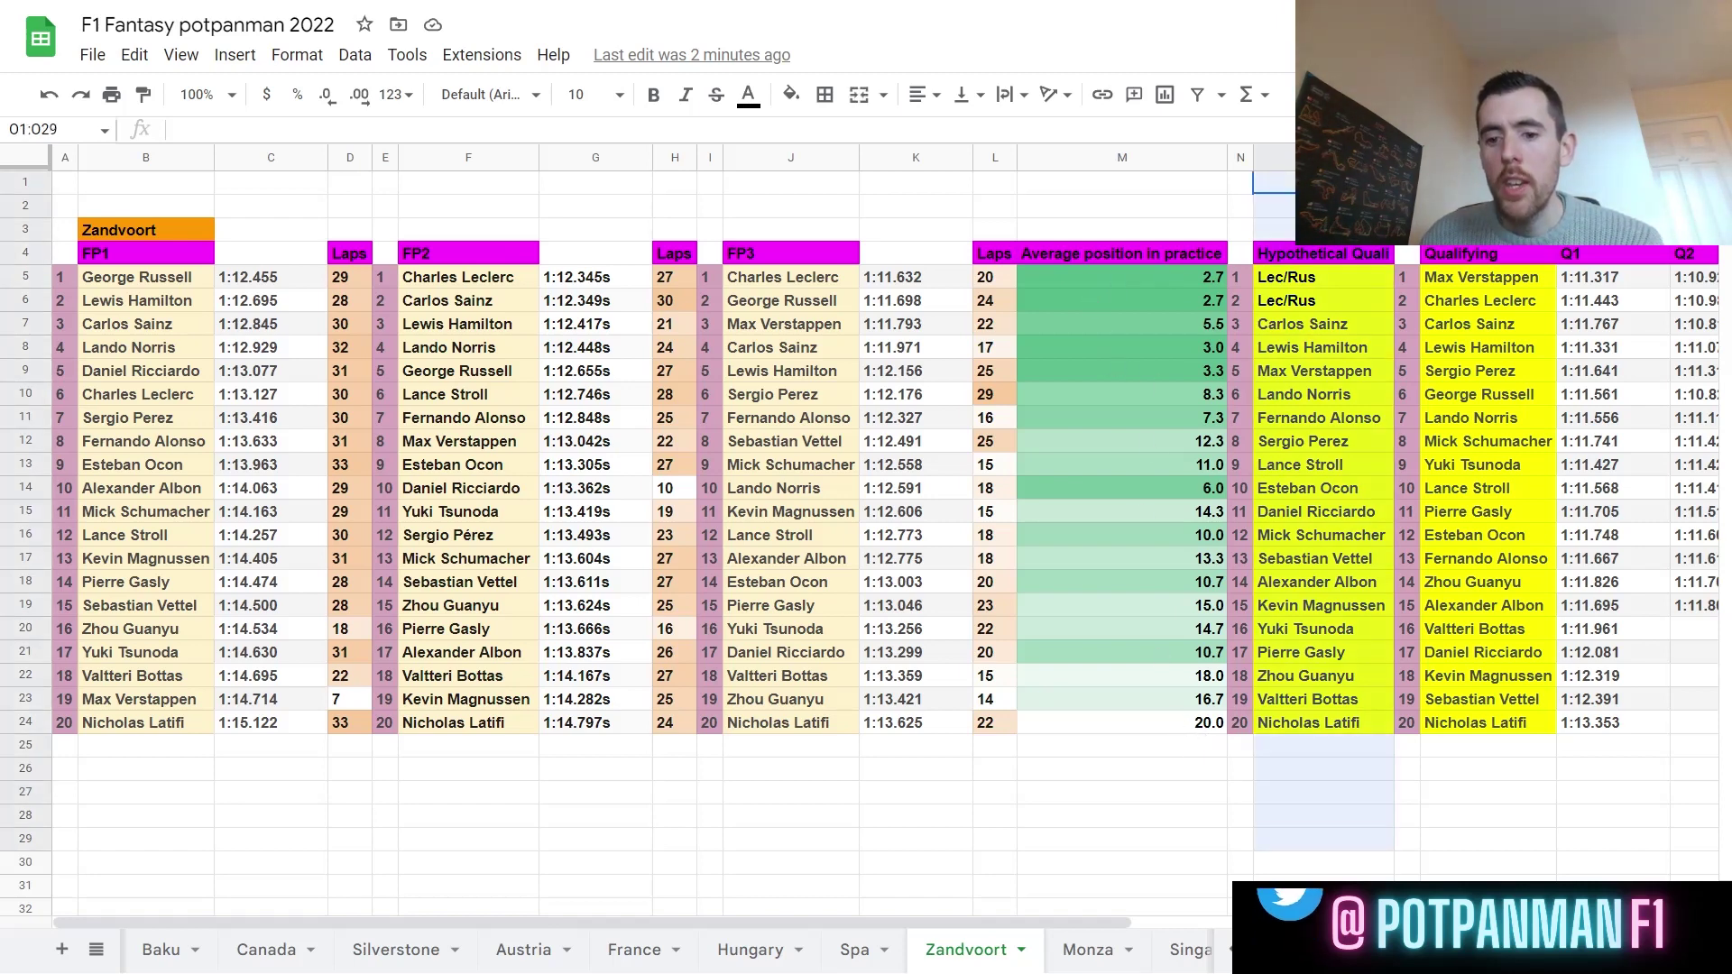
{"action": "left_click", "coordinate": [1327, 812]}
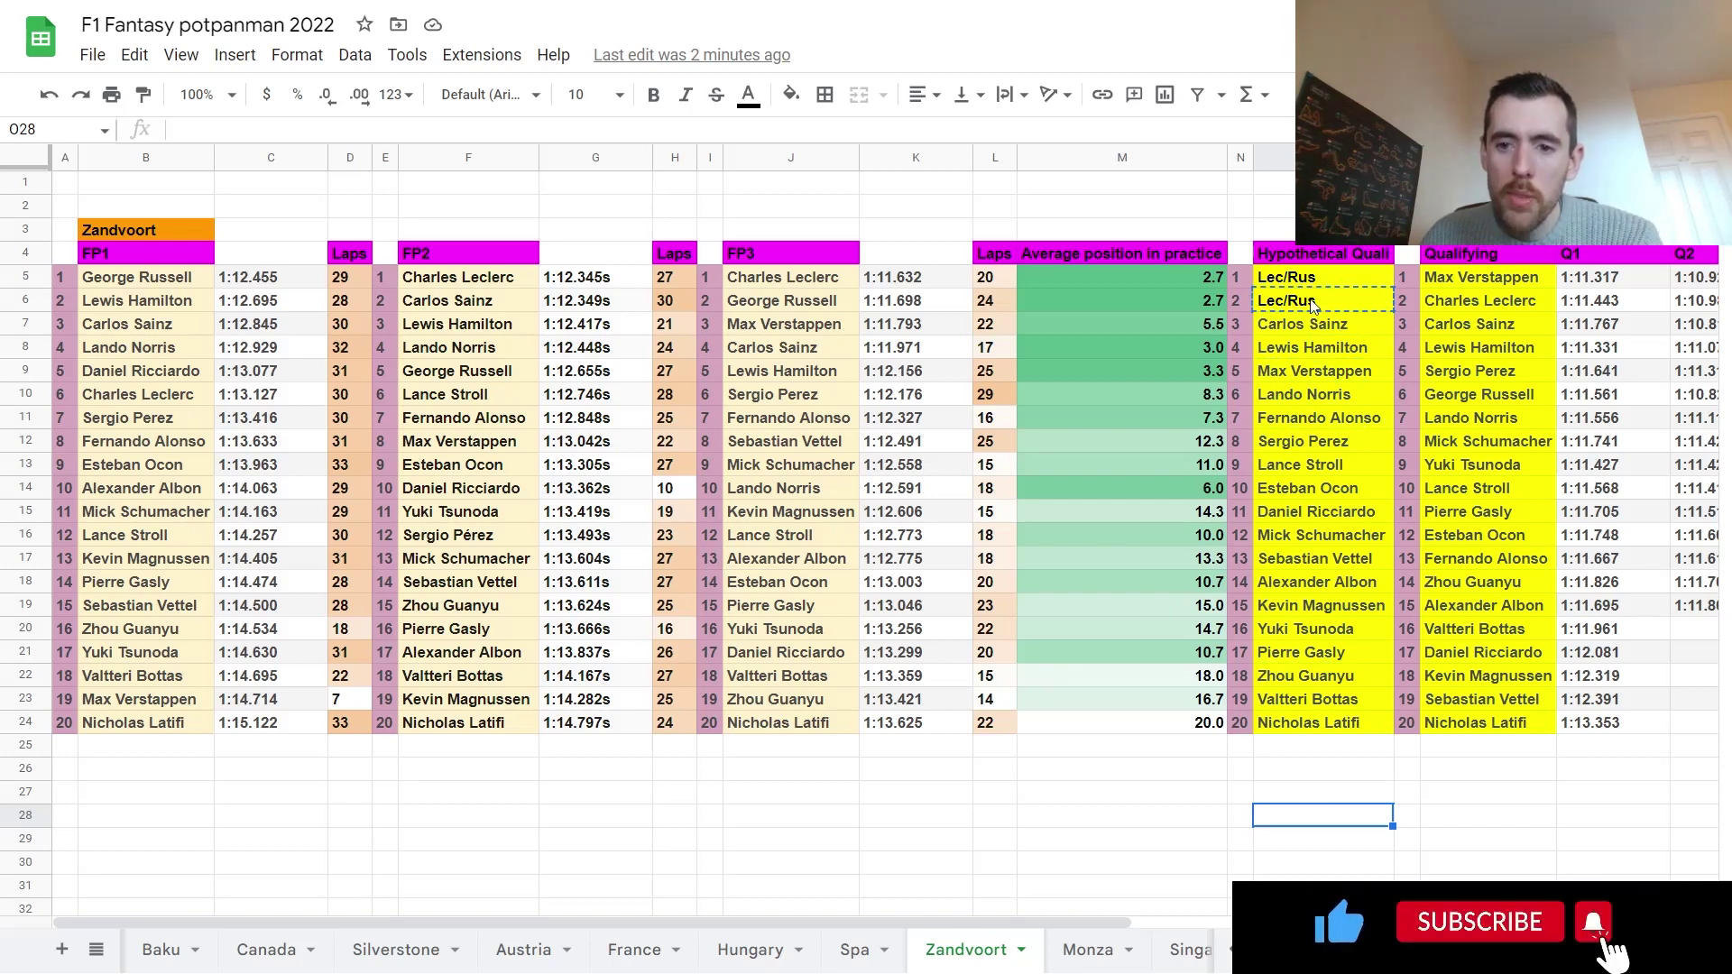
{"action": "left_click_drag", "start_coordinate": [1489, 839], "coordinate": [1488, 205]}
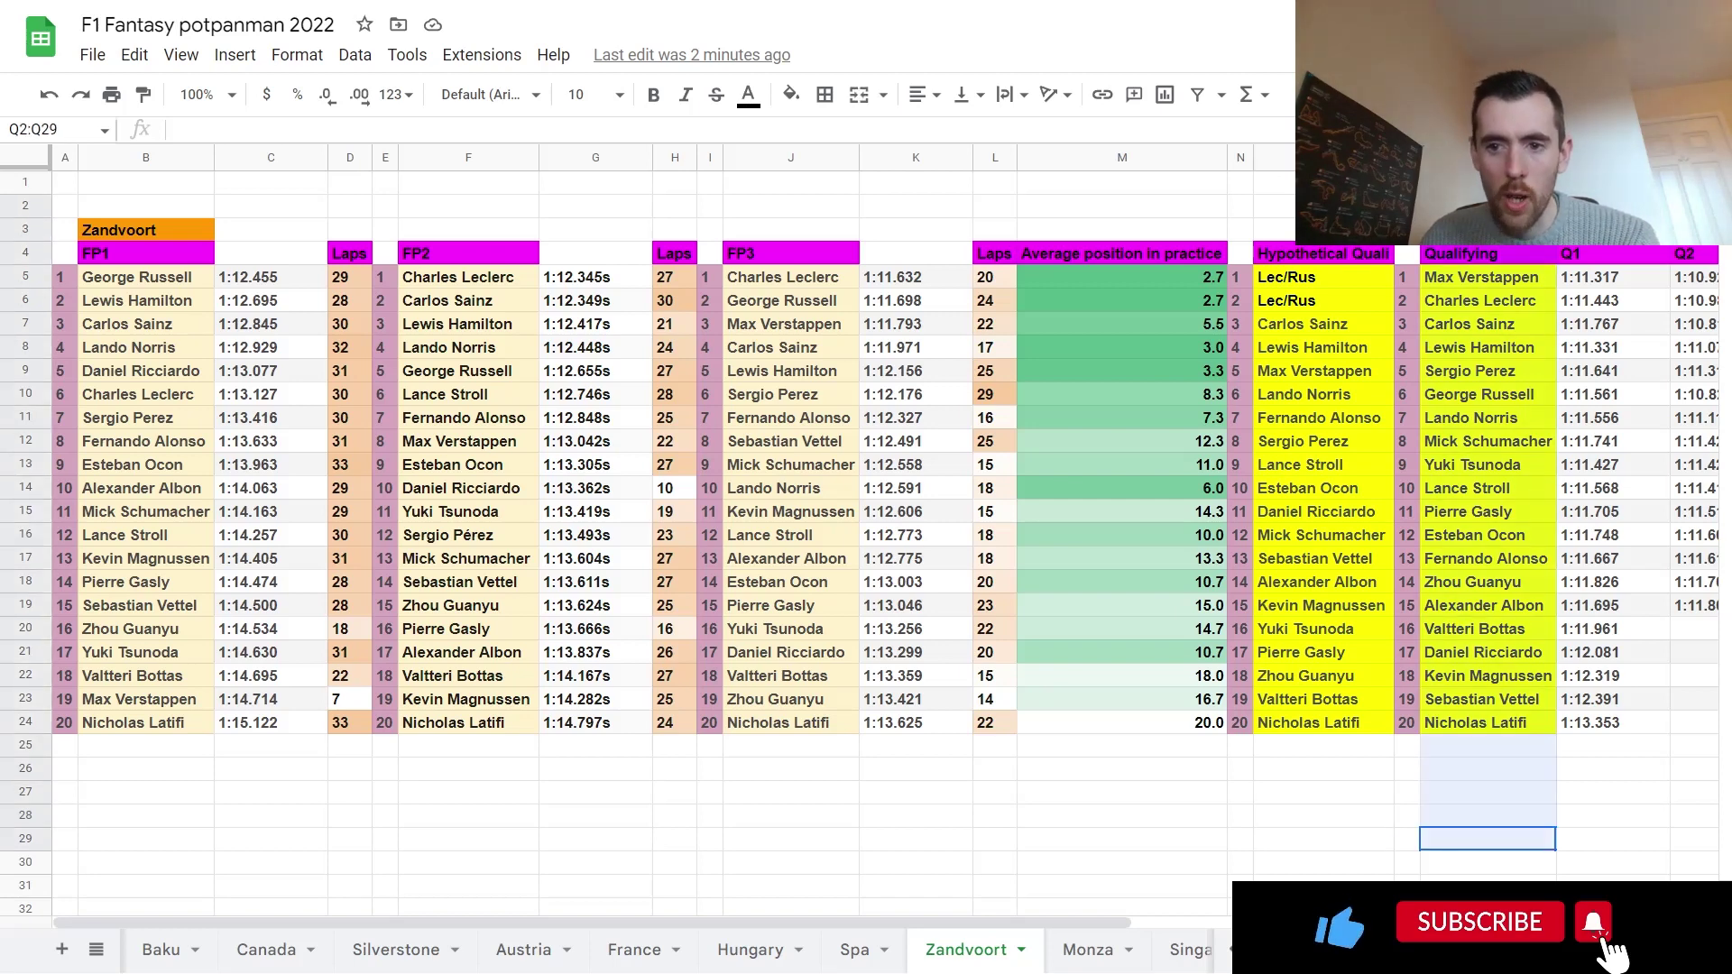
{"action": "left_click", "coordinate": [1226, 792]}
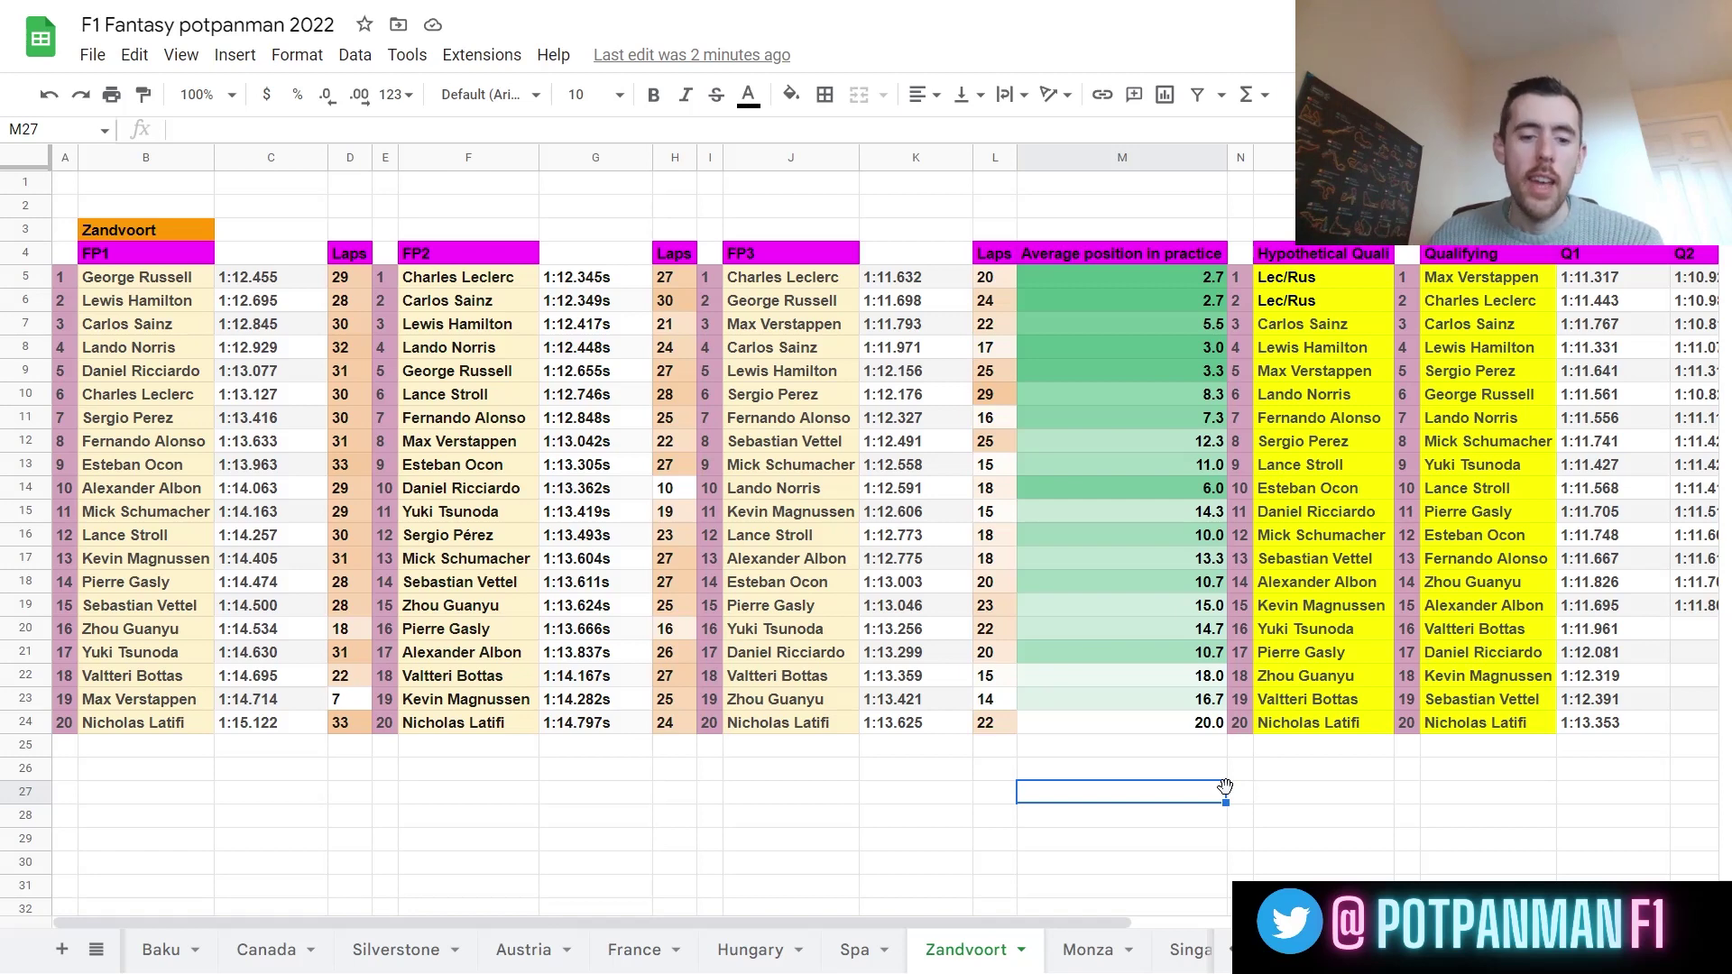
Step: Open the Predicting Quali sheet and examine the change from hypothetical columns for Bahrain and Saudi Arabia
{"action": "scroll", "coordinate": [289, 950], "scroll_direction": "up", "scroll_amount": 5}
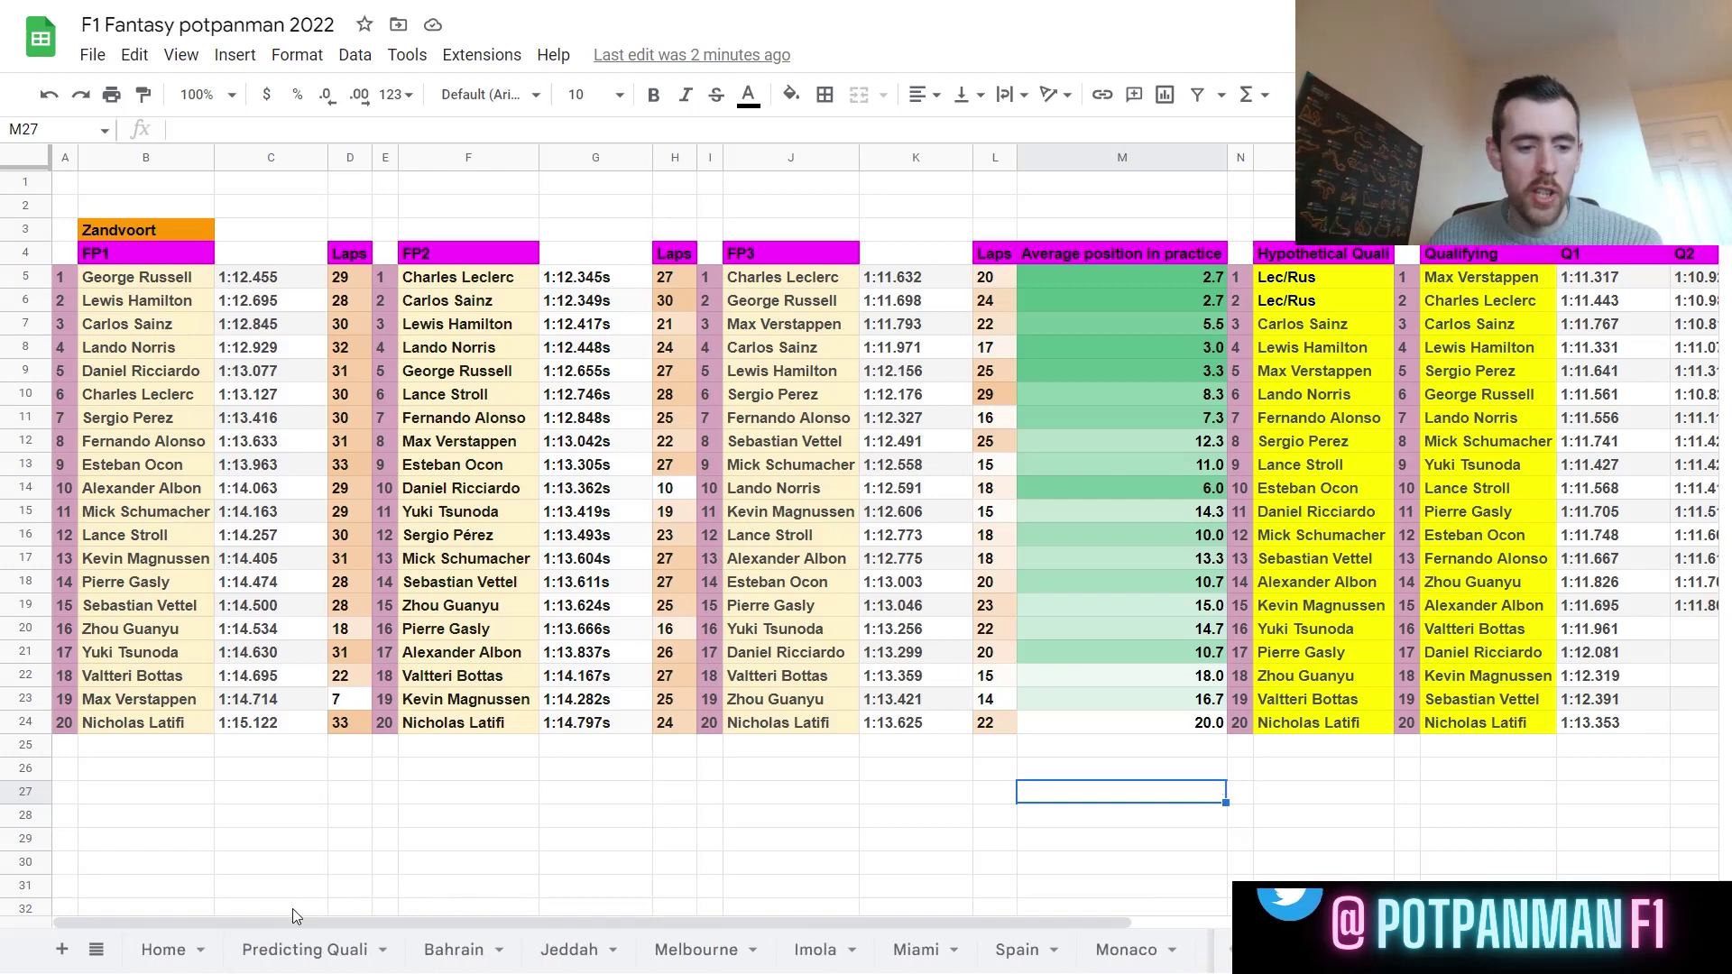
{"action": "left_click", "coordinate": [298, 950]}
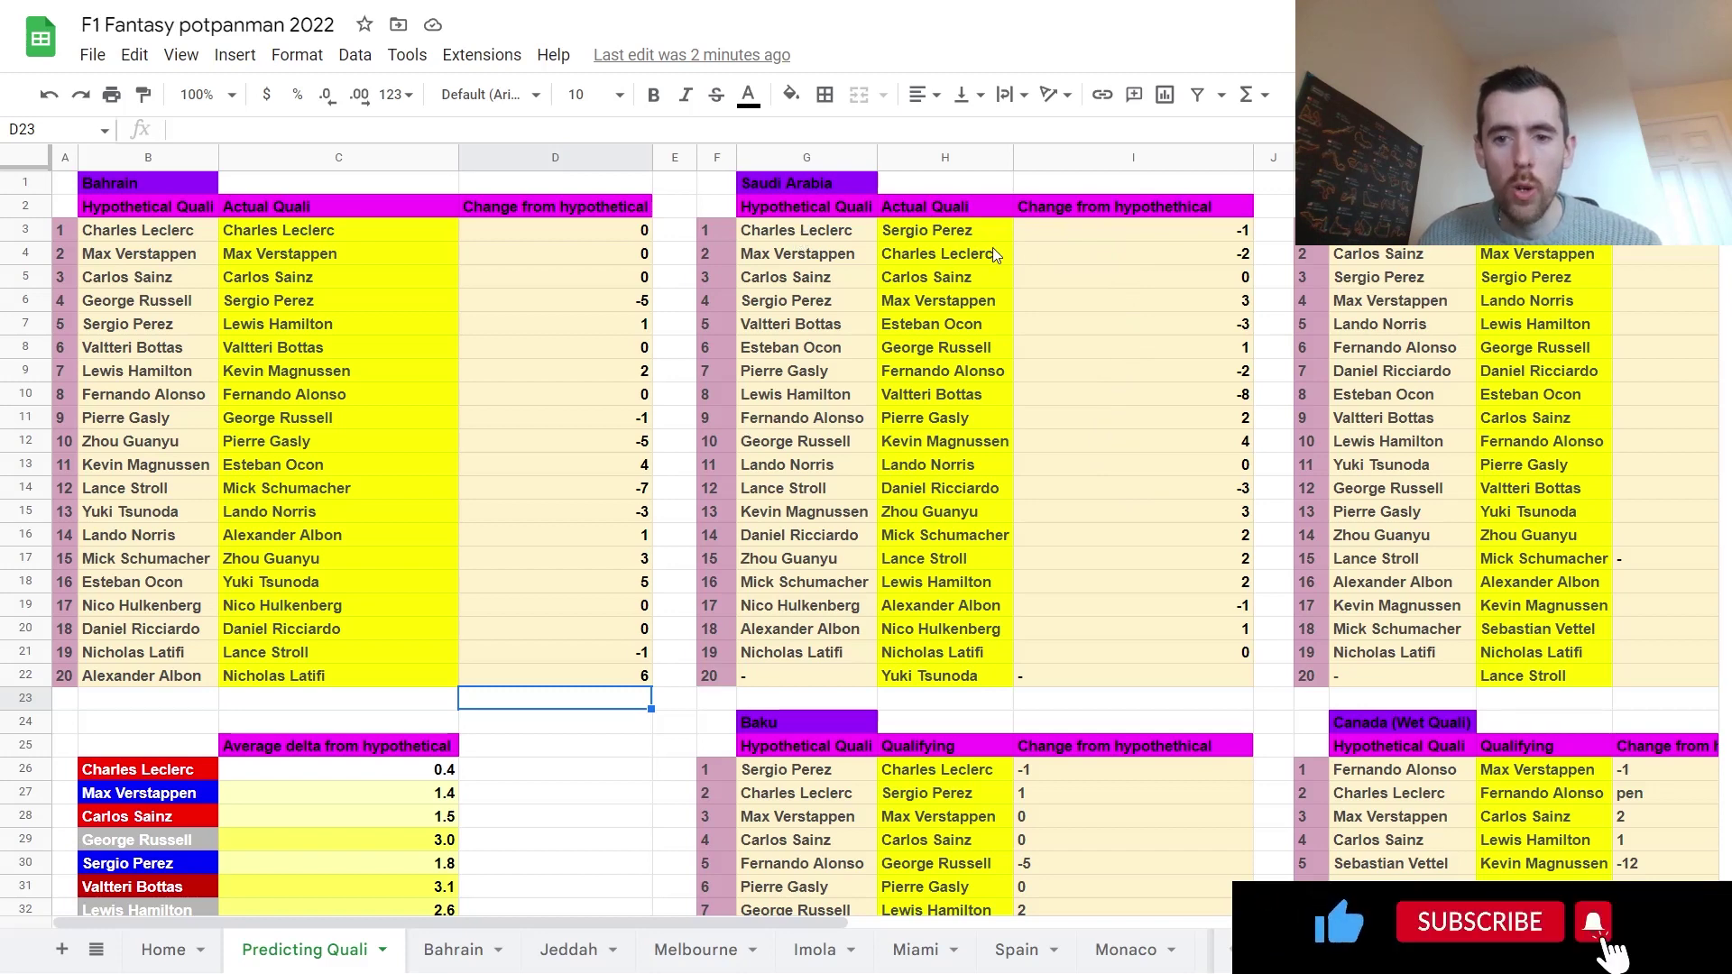
{"action": "left_click_drag", "start_coordinate": [1198, 180], "coordinate": [1198, 702]}
{"action": "left_click_drag", "start_coordinate": [499, 181], "coordinate": [563, 694]}
{"action": "left_click", "coordinate": [568, 702]}
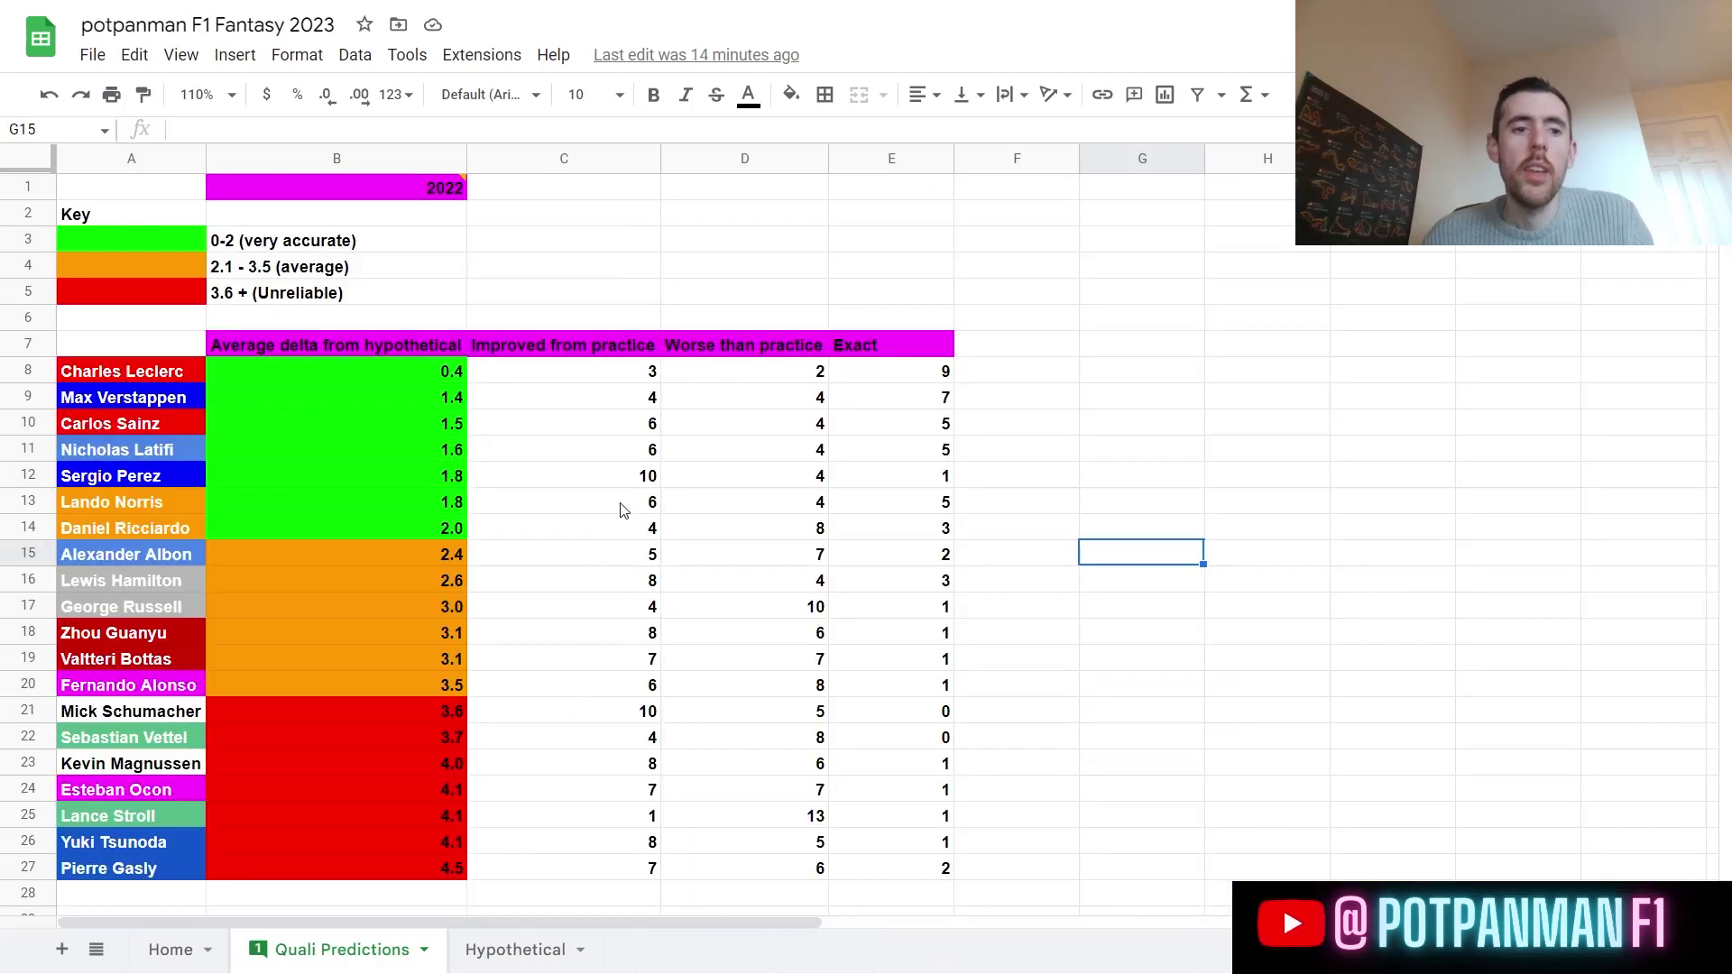
Step: Read the comment on the 2022 cell and examine the Average delta from hypothetical column on the Quali Predictions sheet
{"action": "mouse_move", "coordinate": [460, 182]}
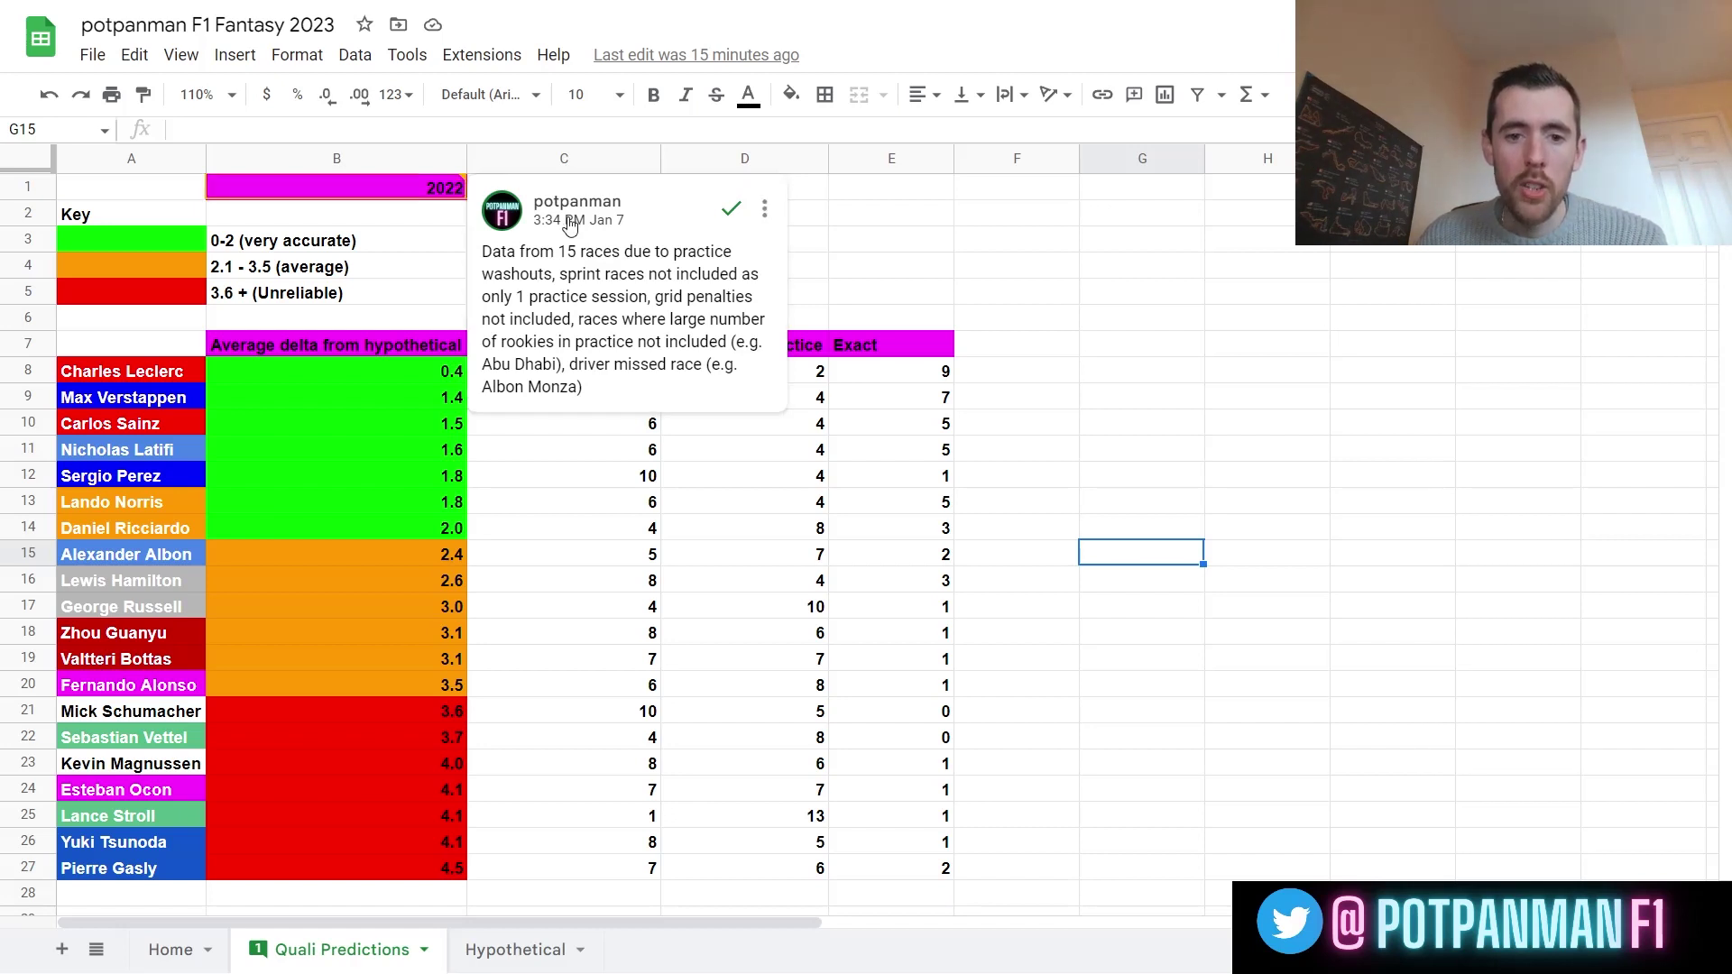
{"action": "left_click", "coordinate": [1045, 422]}
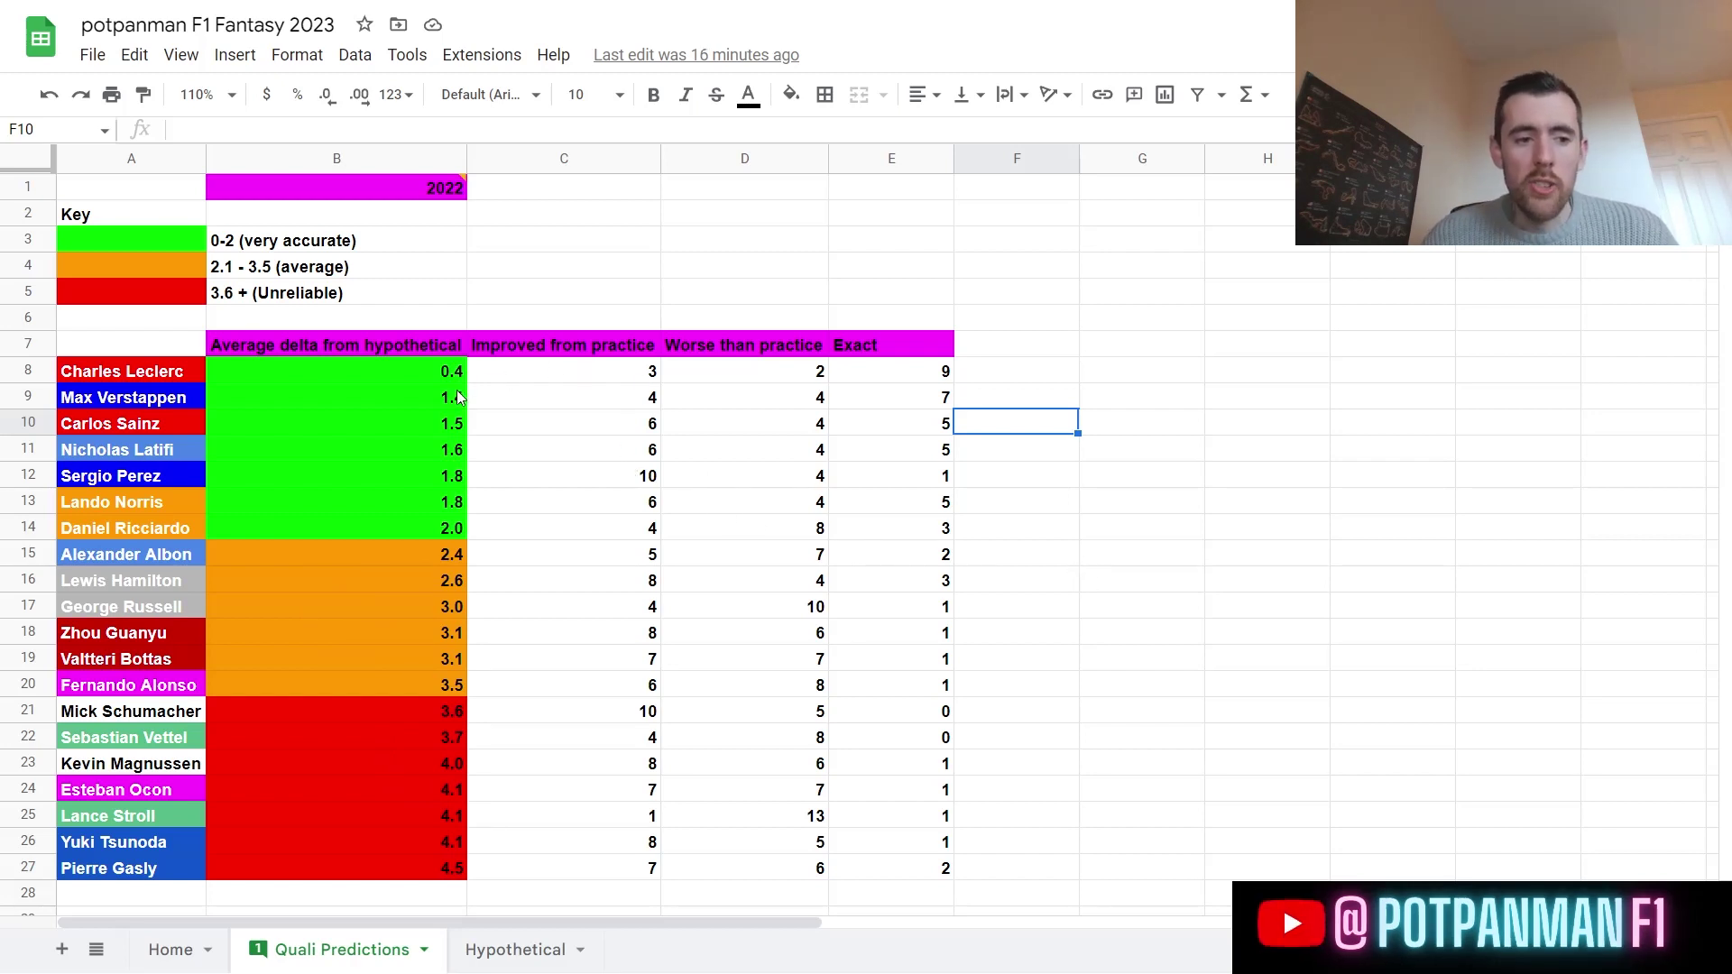
{"action": "left_click_drag", "start_coordinate": [447, 317], "coordinate": [418, 894]}
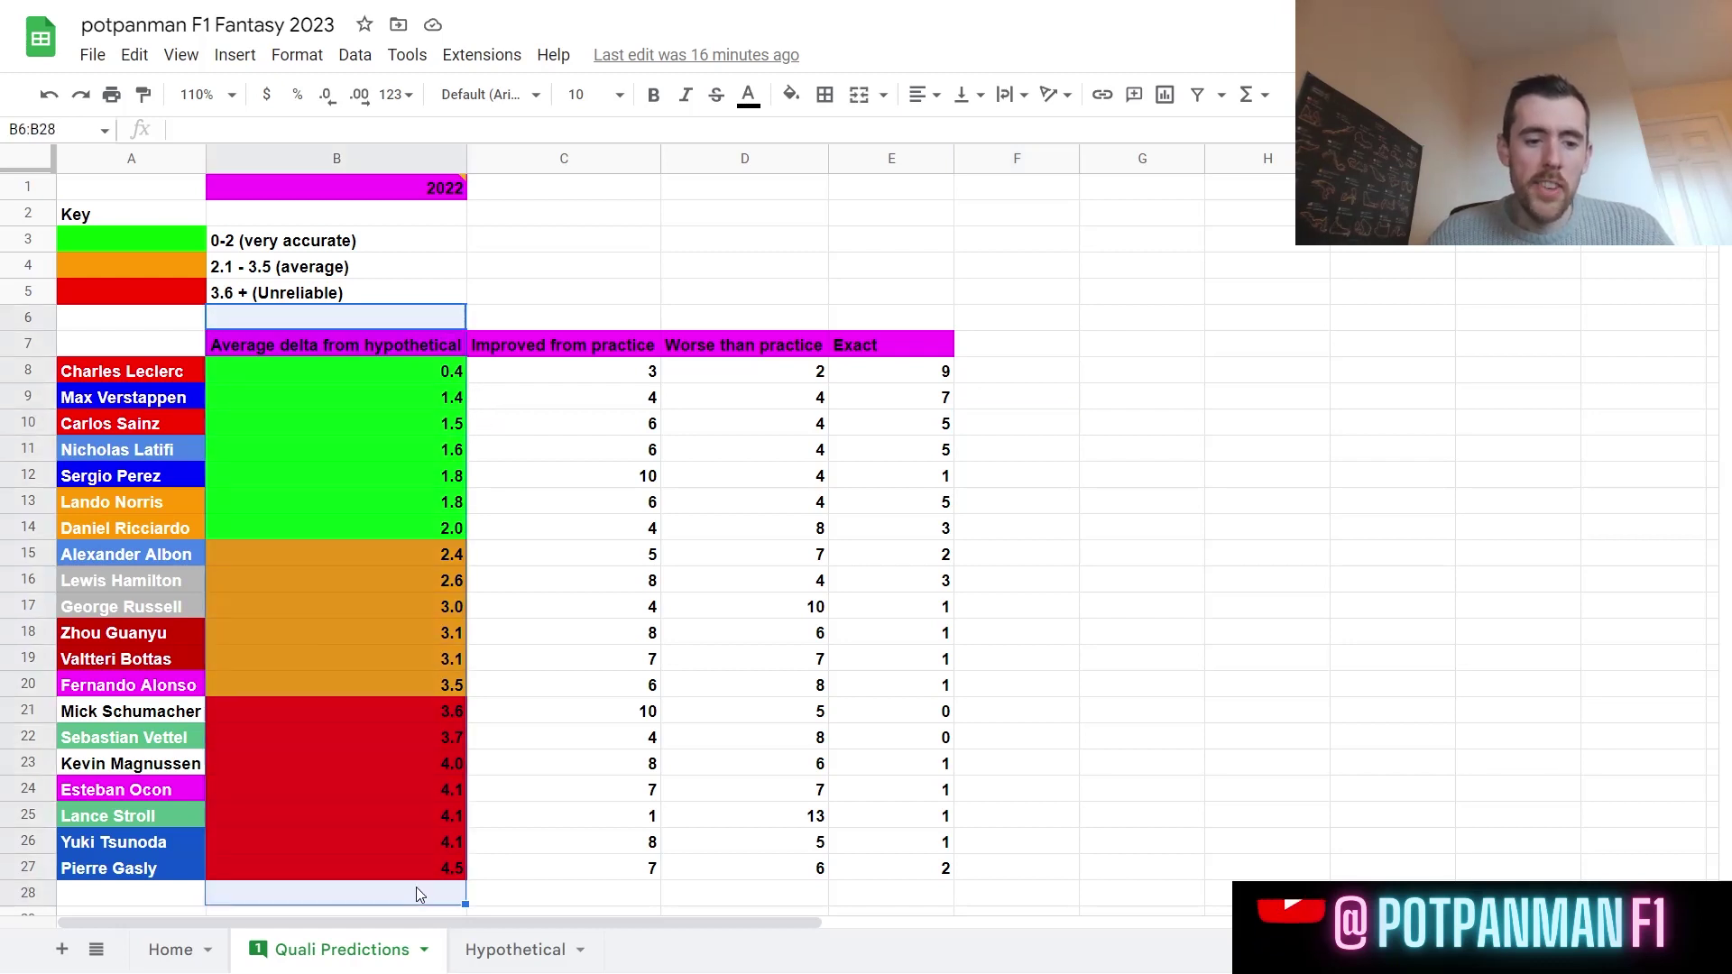
{"action": "left_click", "coordinate": [1151, 650]}
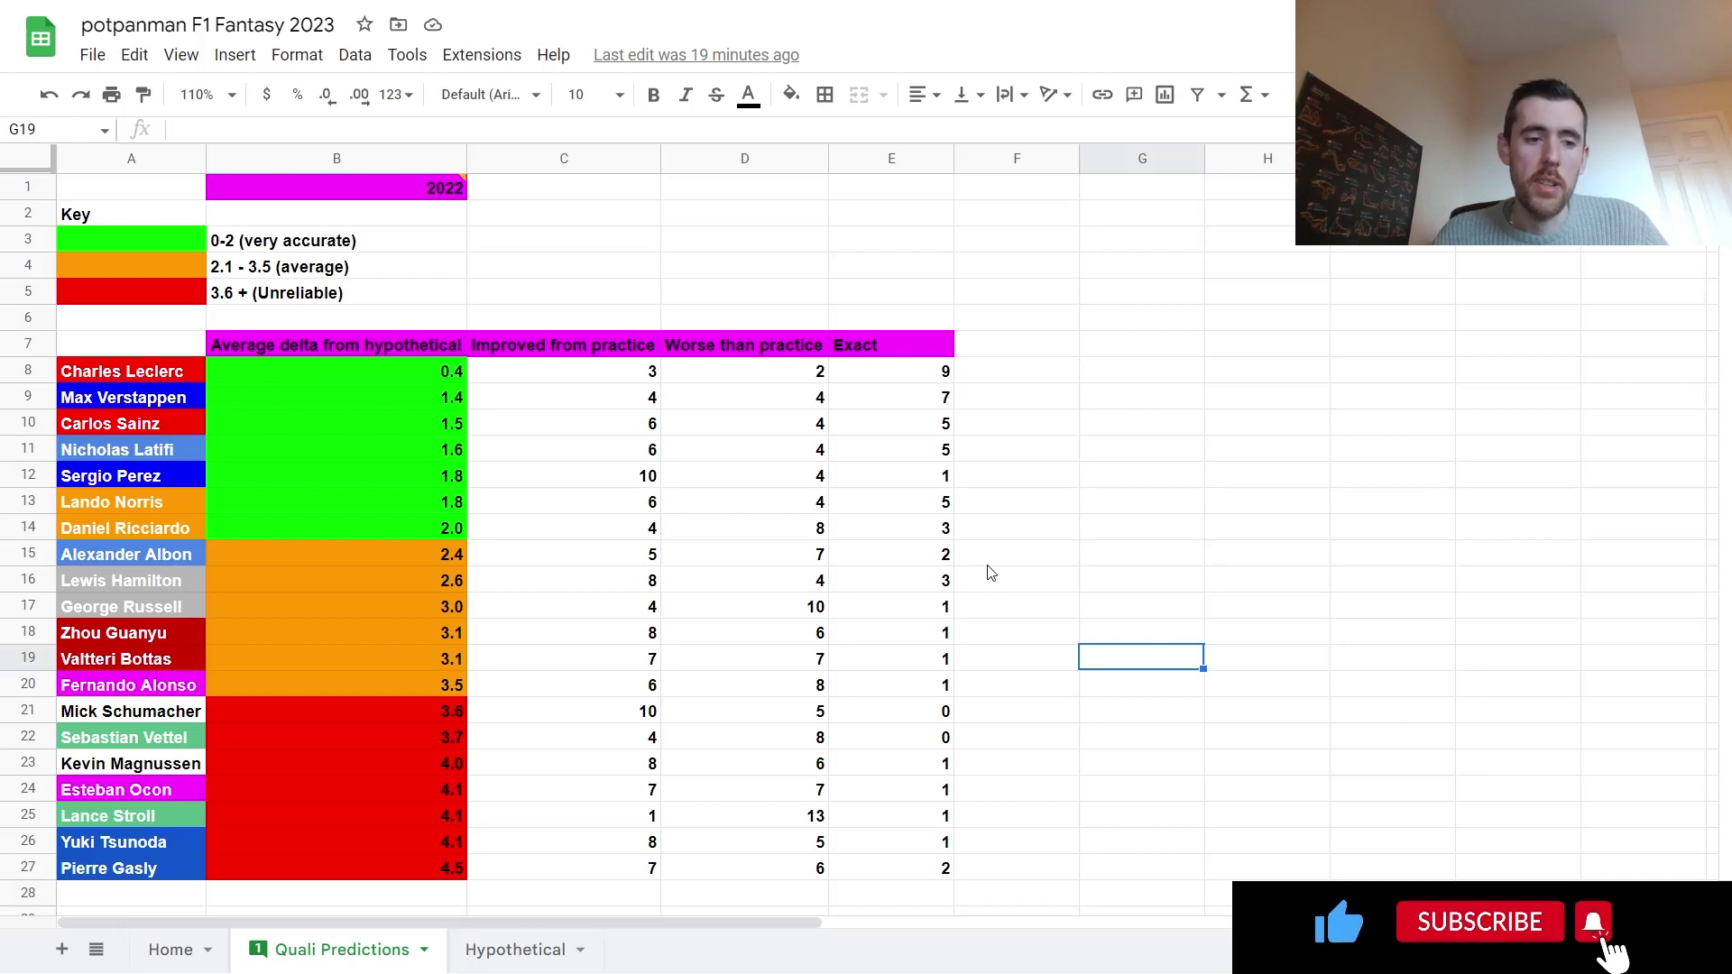
Step: Sort the driver table A8:E27 by column C, Improved from practice, in ascending order
{"action": "mouse_move", "coordinate": [135, 370]}
{"action": "left_mouse_down"}
{"action": "mouse_move", "coordinate": [361, 476]}
{"action": "mouse_move", "coordinate": [902, 790]}
{"action": "mouse_move", "coordinate": [903, 868]}
{"action": "left_mouse_up"}
{"action": "right_click", "coordinate": [620, 603]}
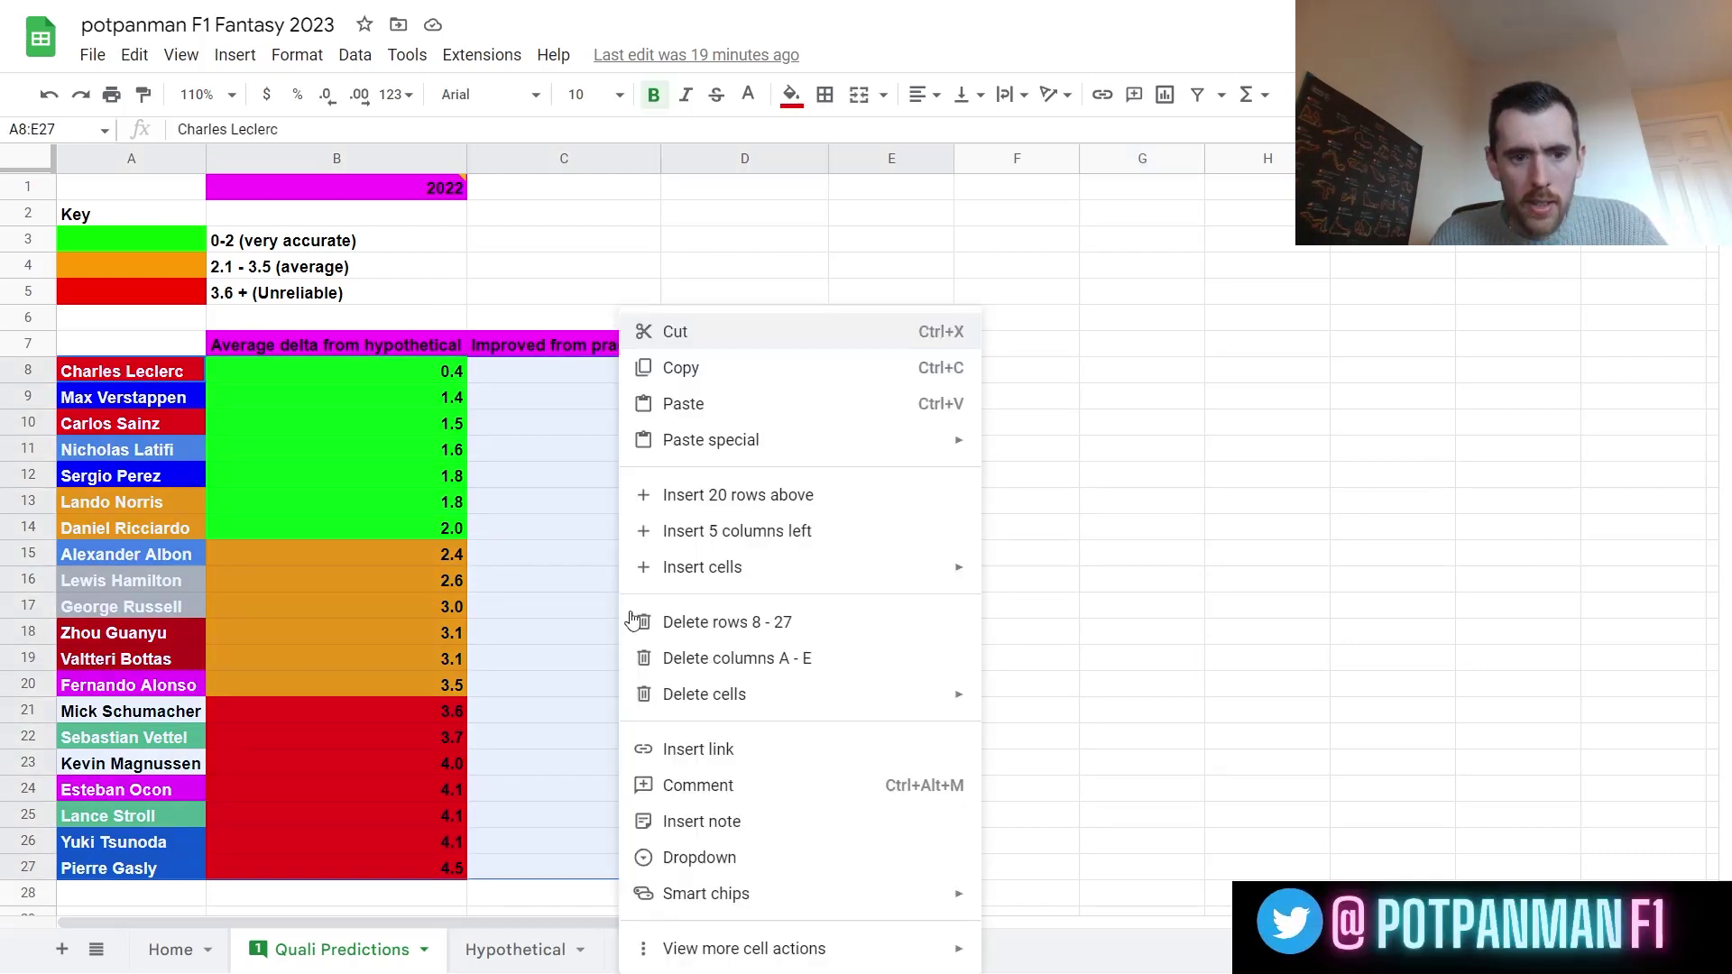
{"action": "mouse_move", "coordinate": [930, 947]}
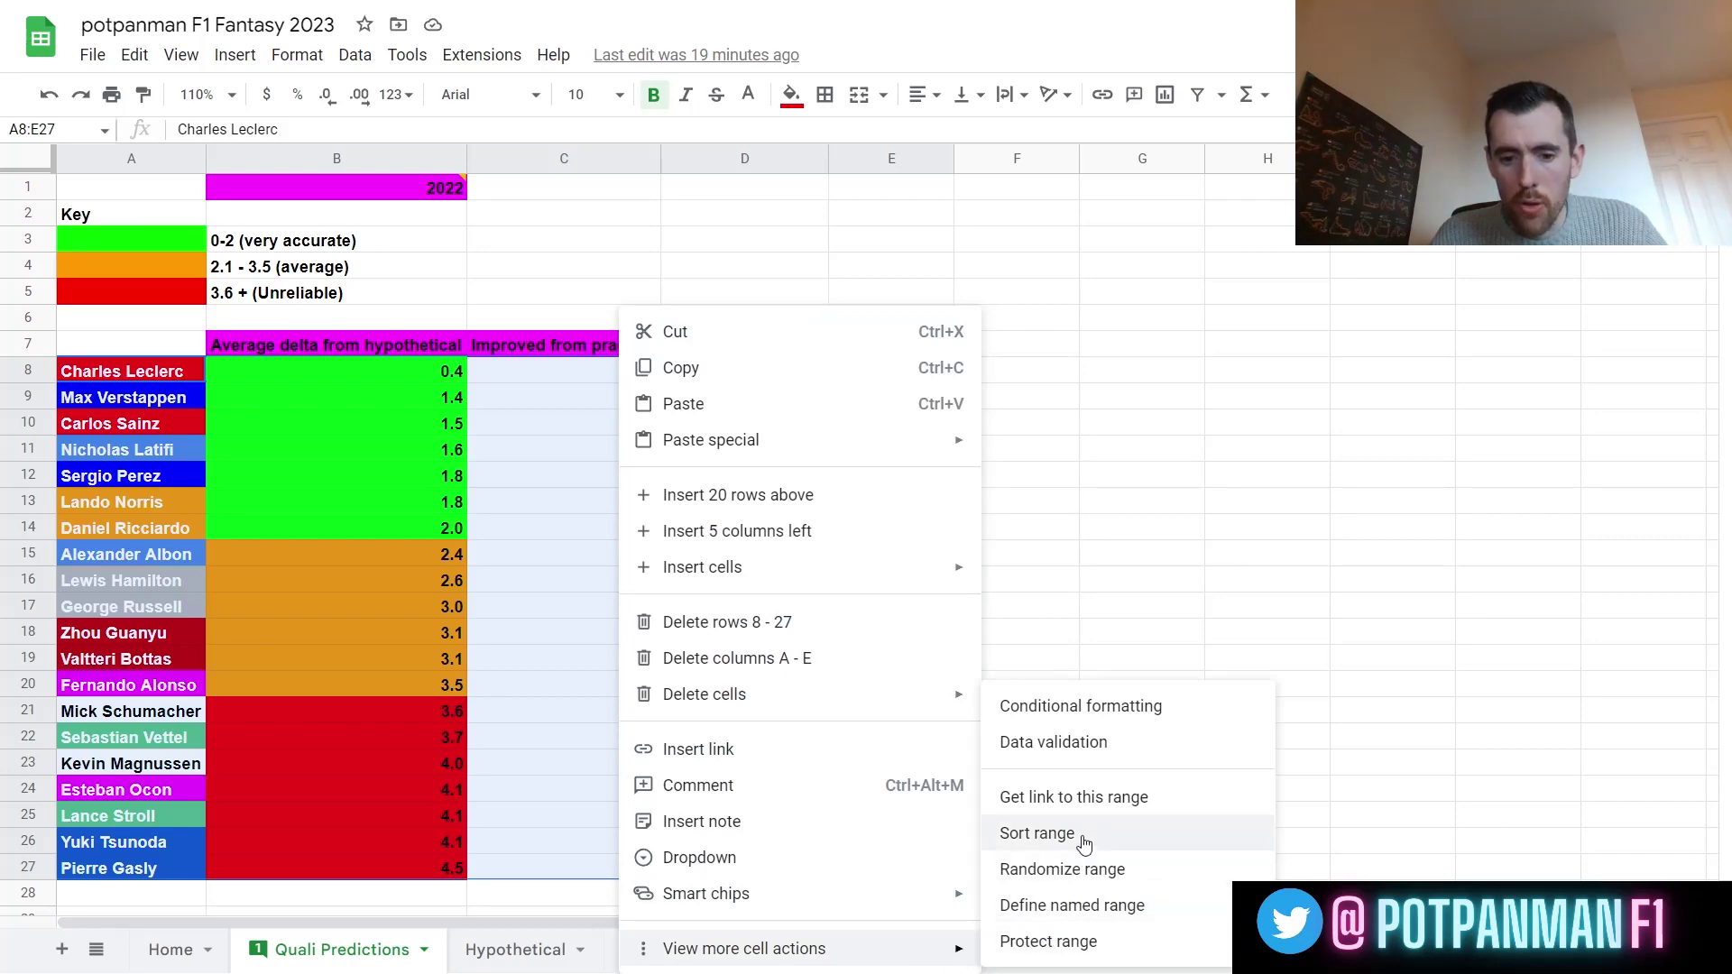
{"action": "left_click", "coordinate": [1084, 842]}
{"action": "left_click", "coordinate": [734, 469]}
{"action": "left_click", "coordinate": [738, 539]}
{"action": "left_click", "coordinate": [1082, 614]}
{"action": "left_click", "coordinate": [586, 316]}
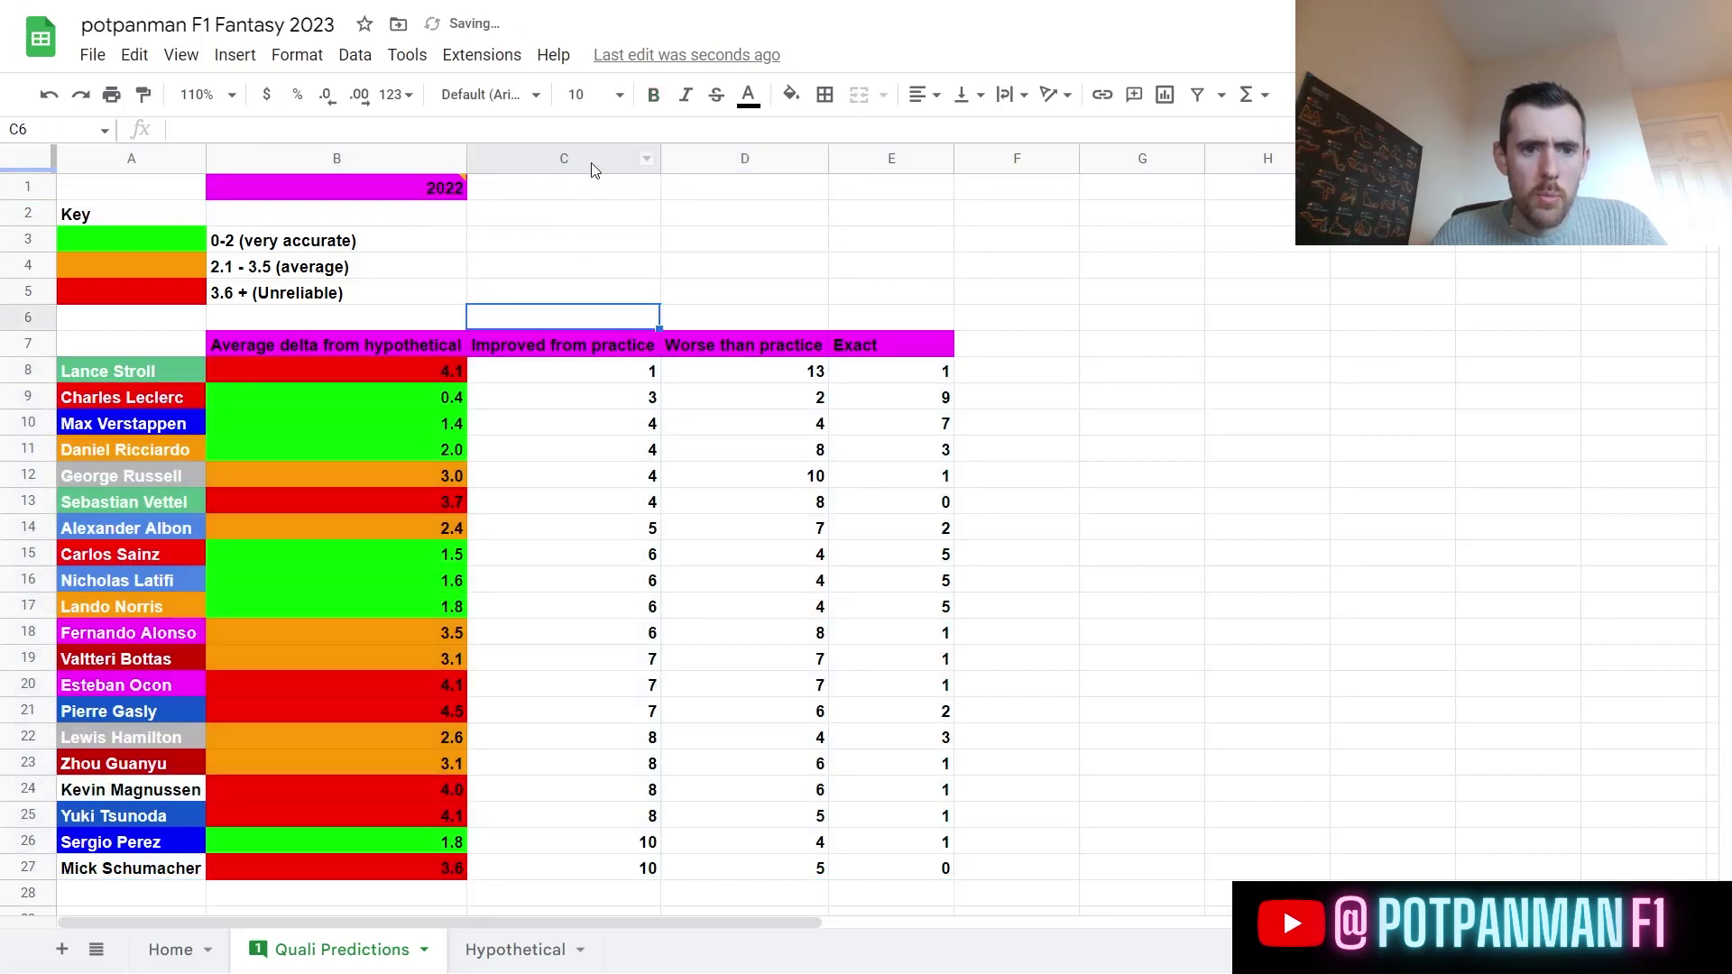
Step: Examine the Improved from practice values alongside the Worse than practice values for each driver
{"action": "left_click", "coordinate": [596, 169]}
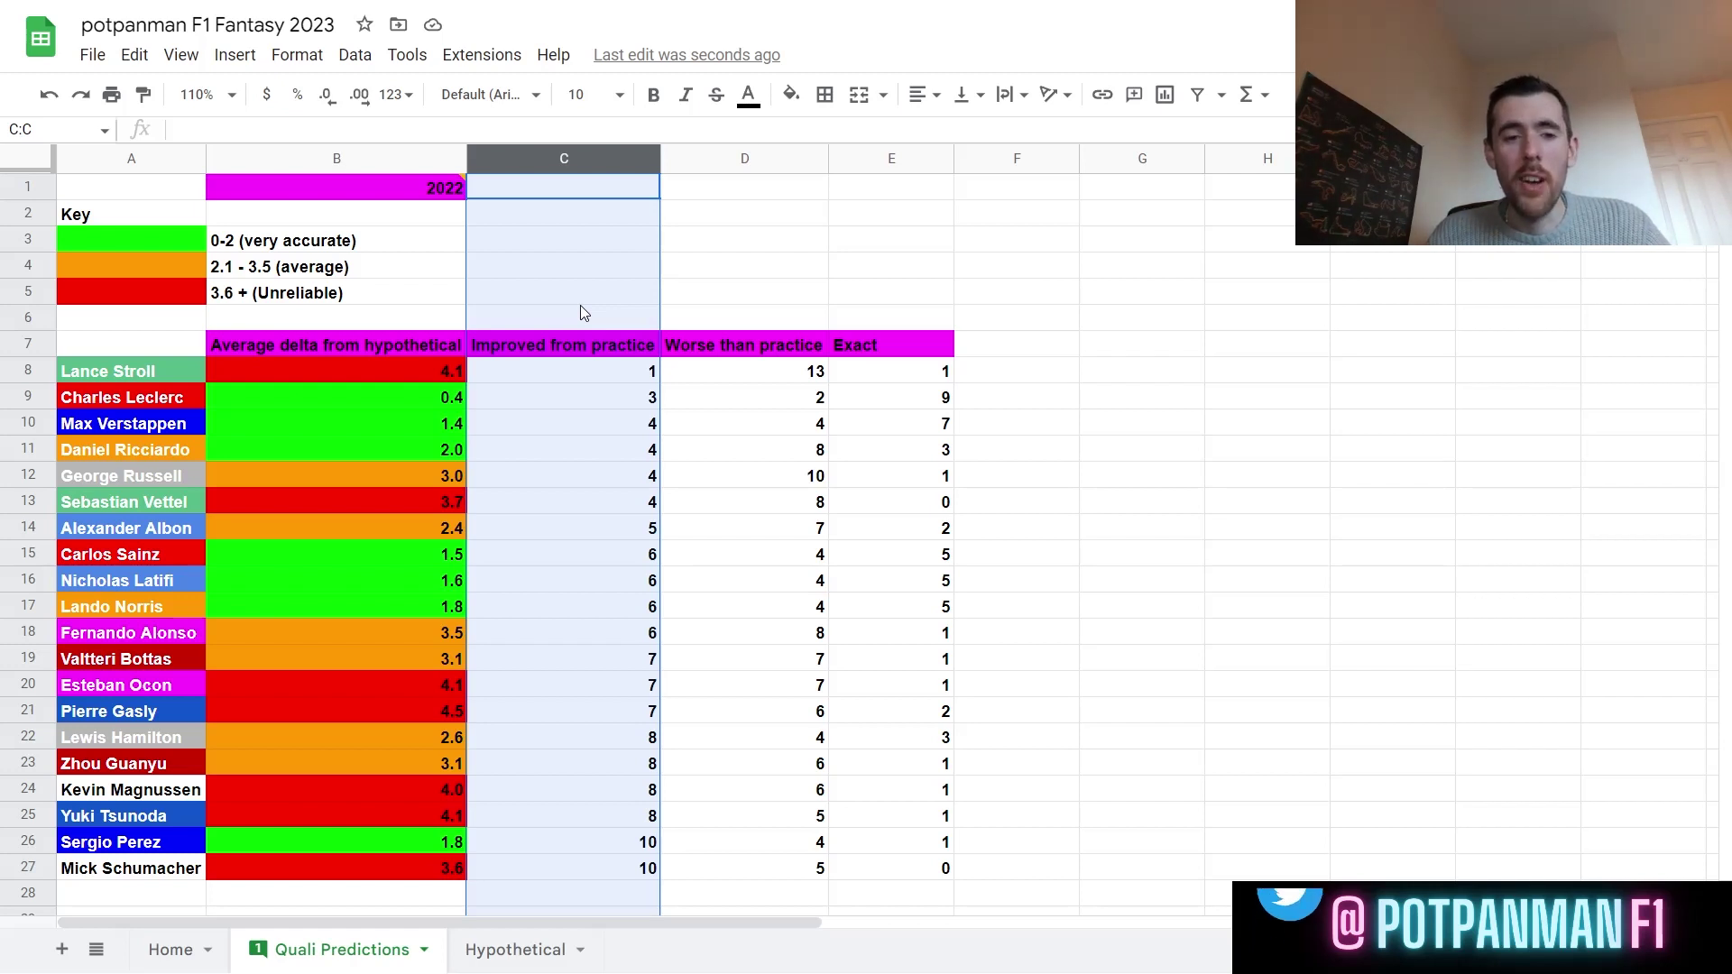
{"action": "left_click", "coordinate": [778, 373]}
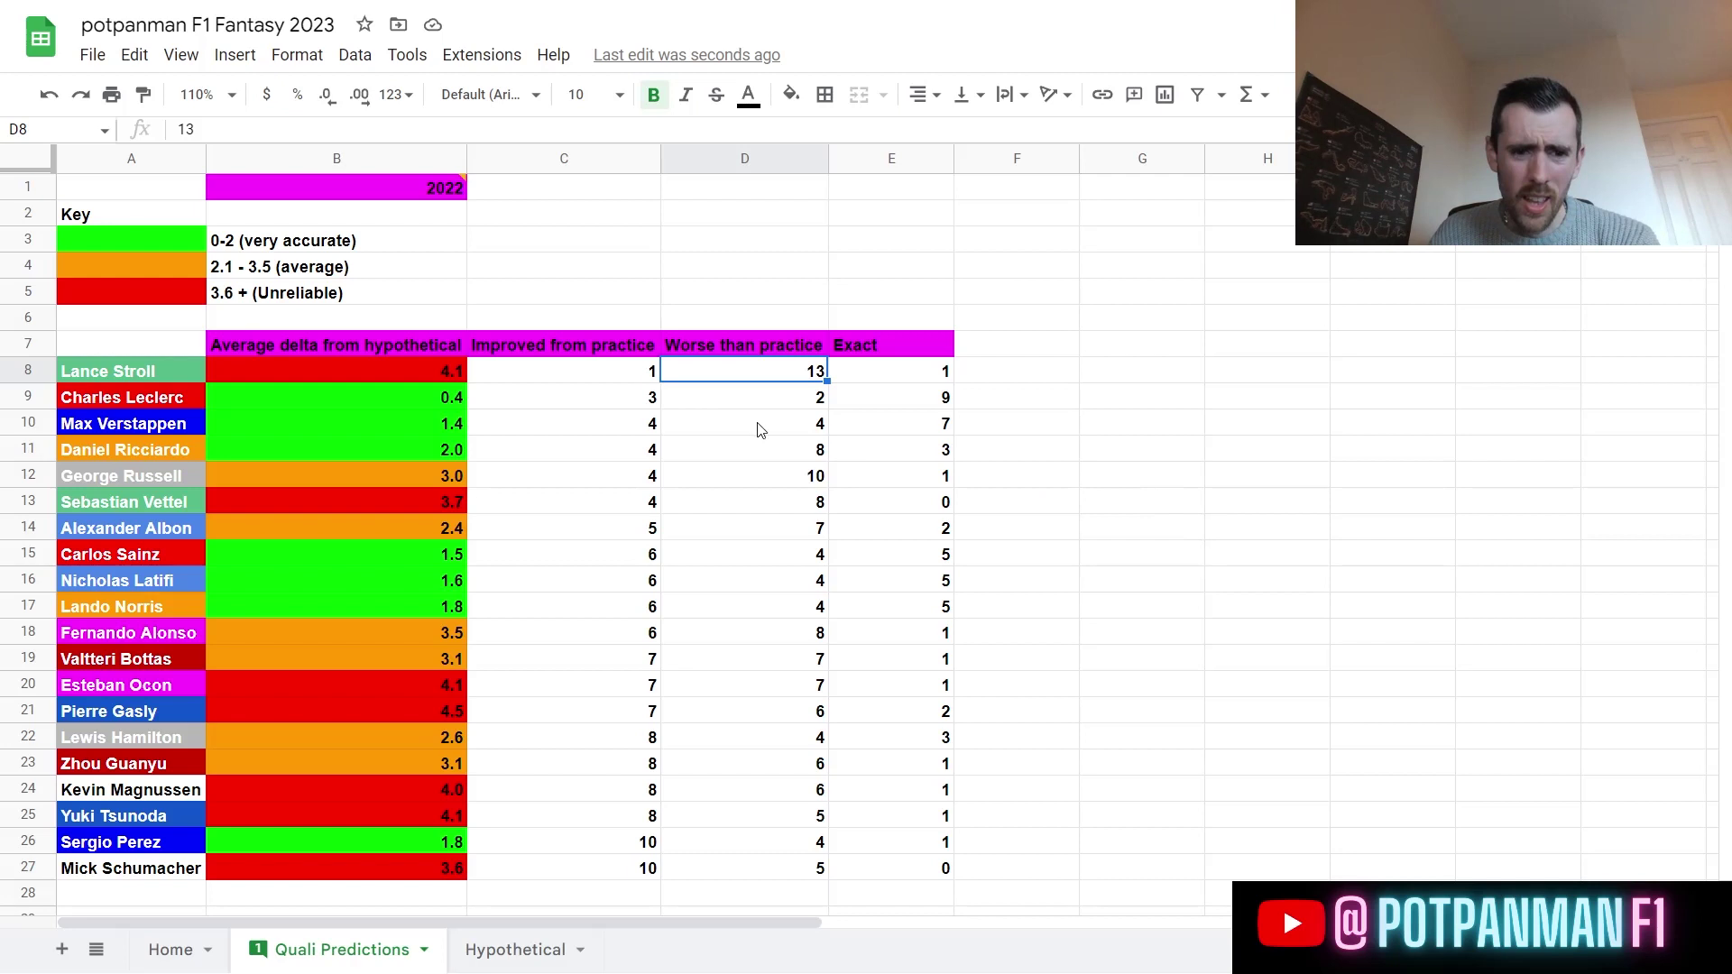
{"action": "left_click_drag", "start_coordinate": [577, 292], "coordinate": [570, 892]}
{"action": "left_click", "coordinate": [570, 891]}
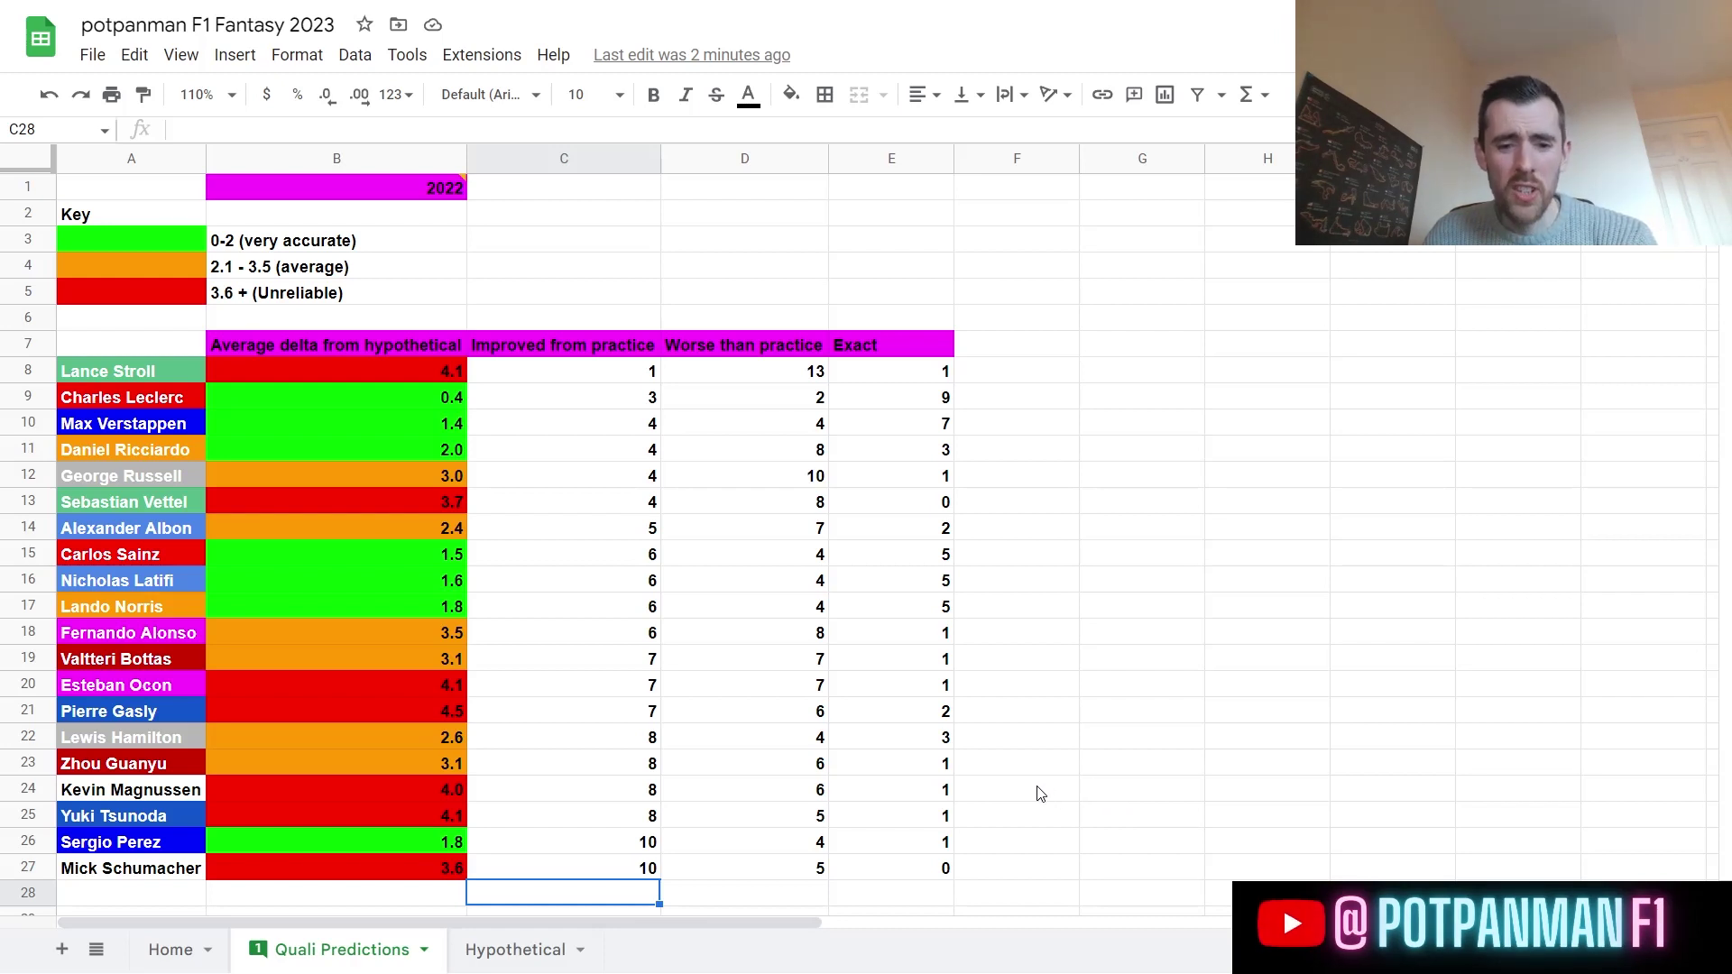
{"action": "left_click_drag", "start_coordinate": [176, 371], "coordinate": [947, 879]}
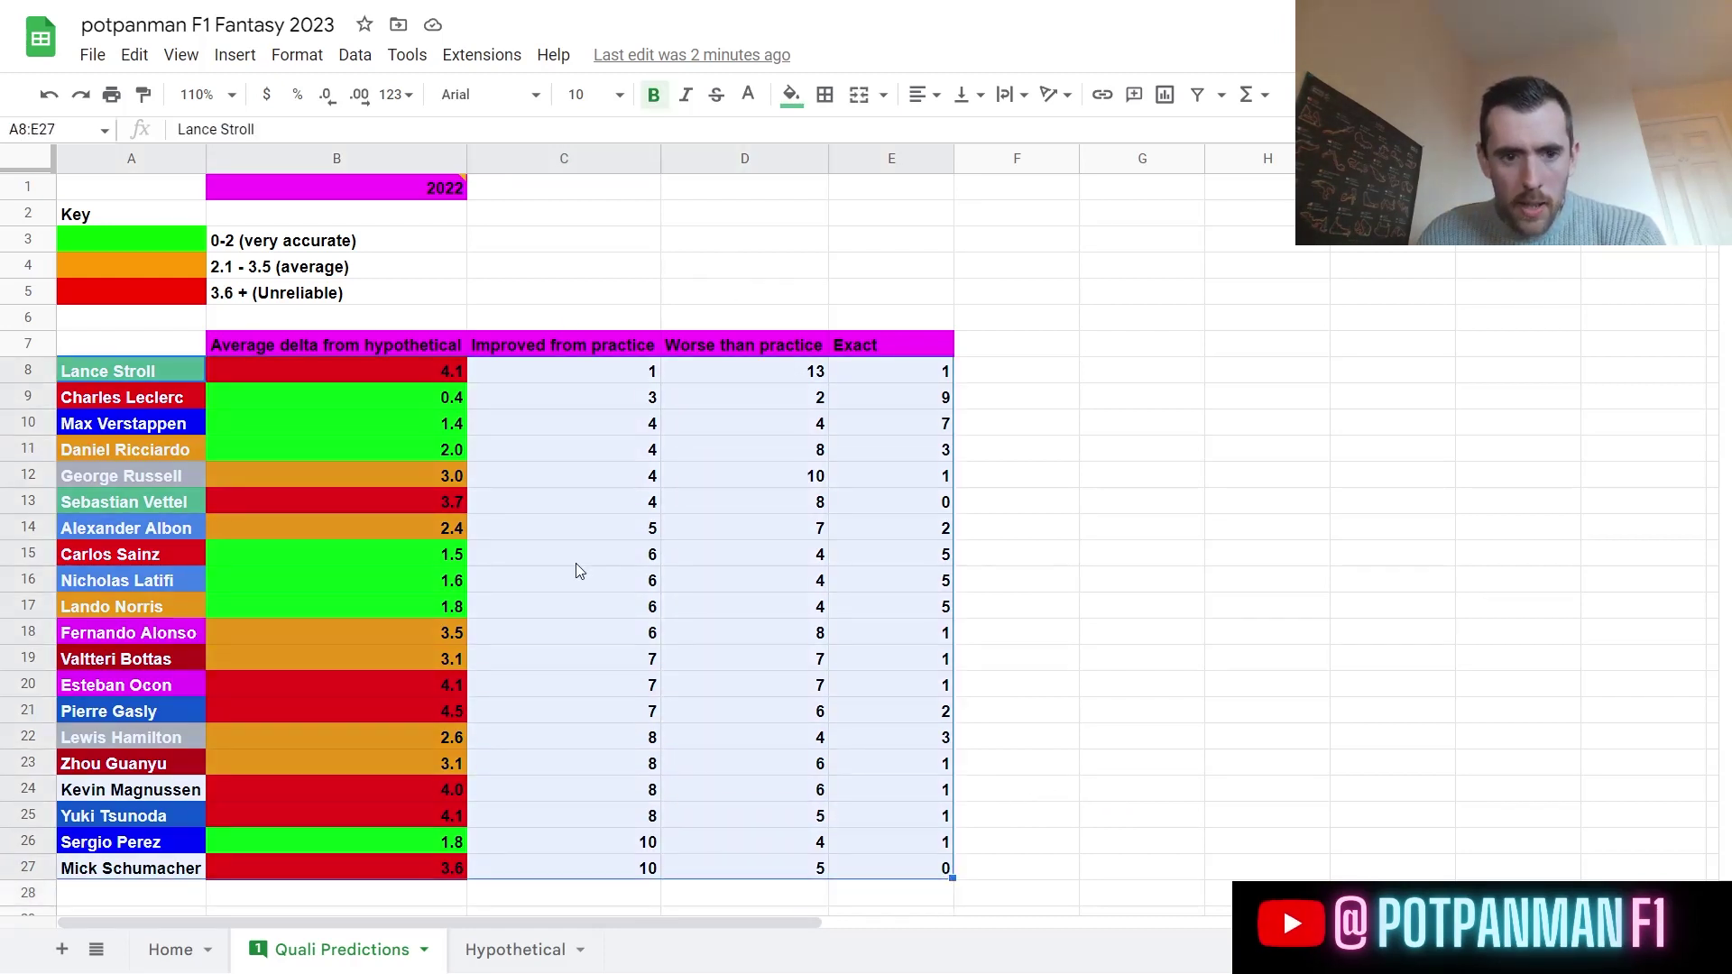
{"action": "right_click", "coordinate": [575, 543]}
{"action": "mouse_move", "coordinate": [850, 697]}
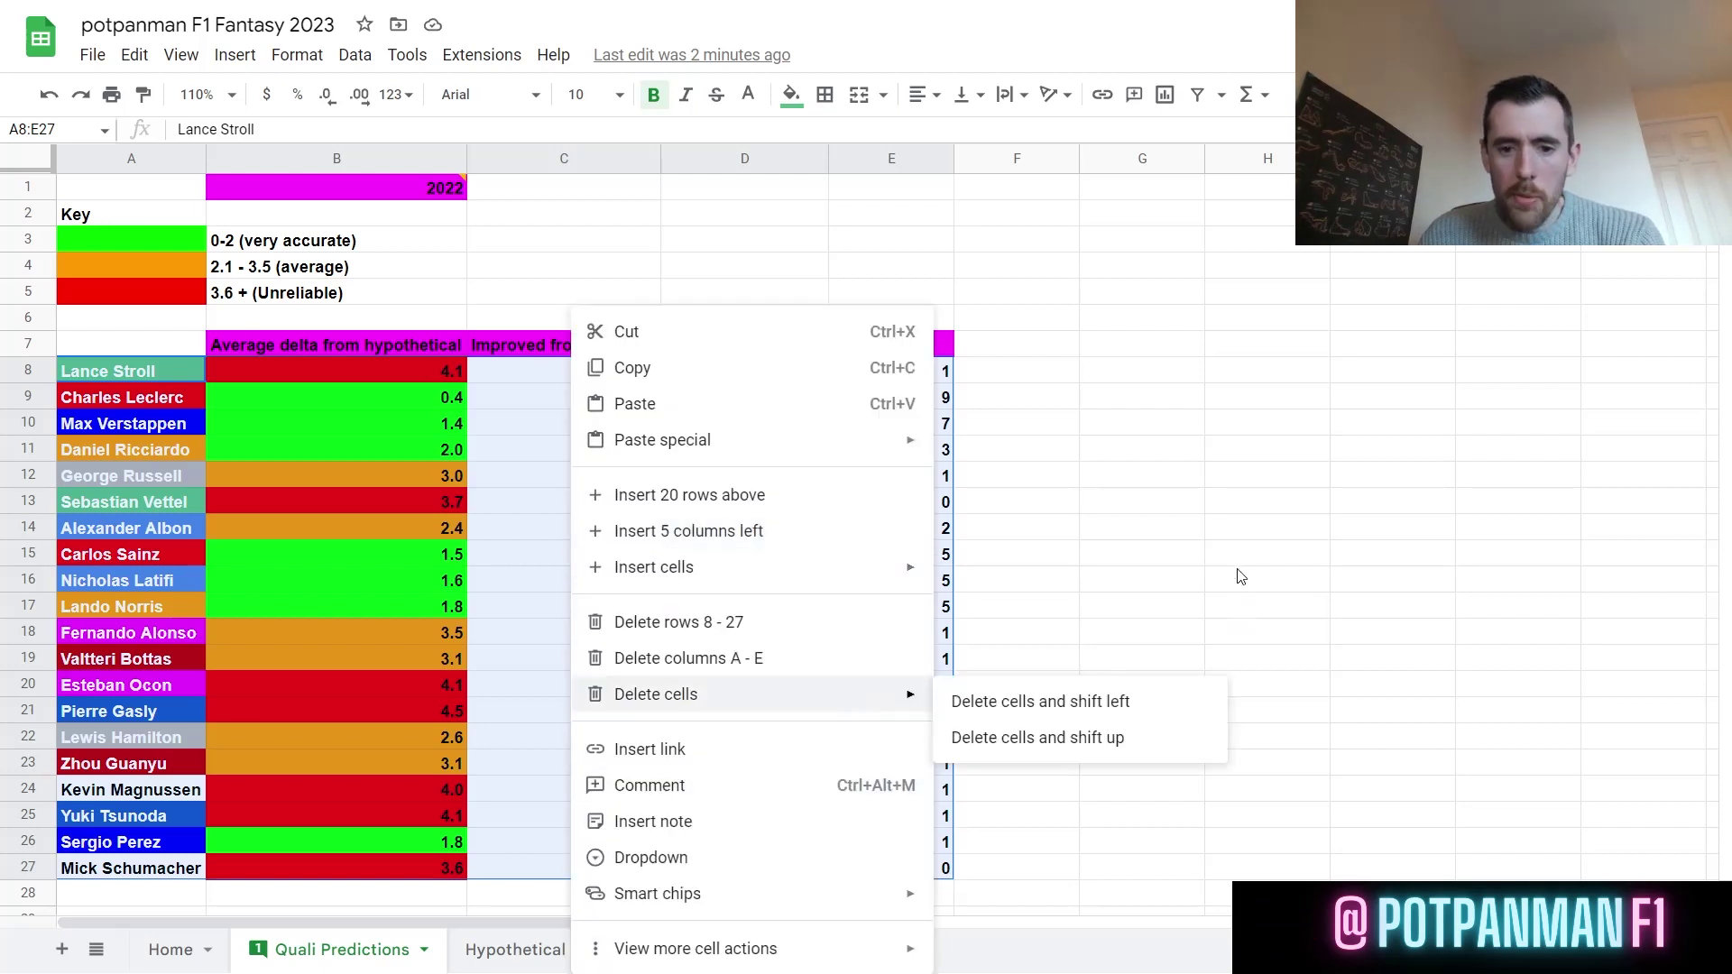
{"action": "left_click", "coordinate": [1227, 532]}
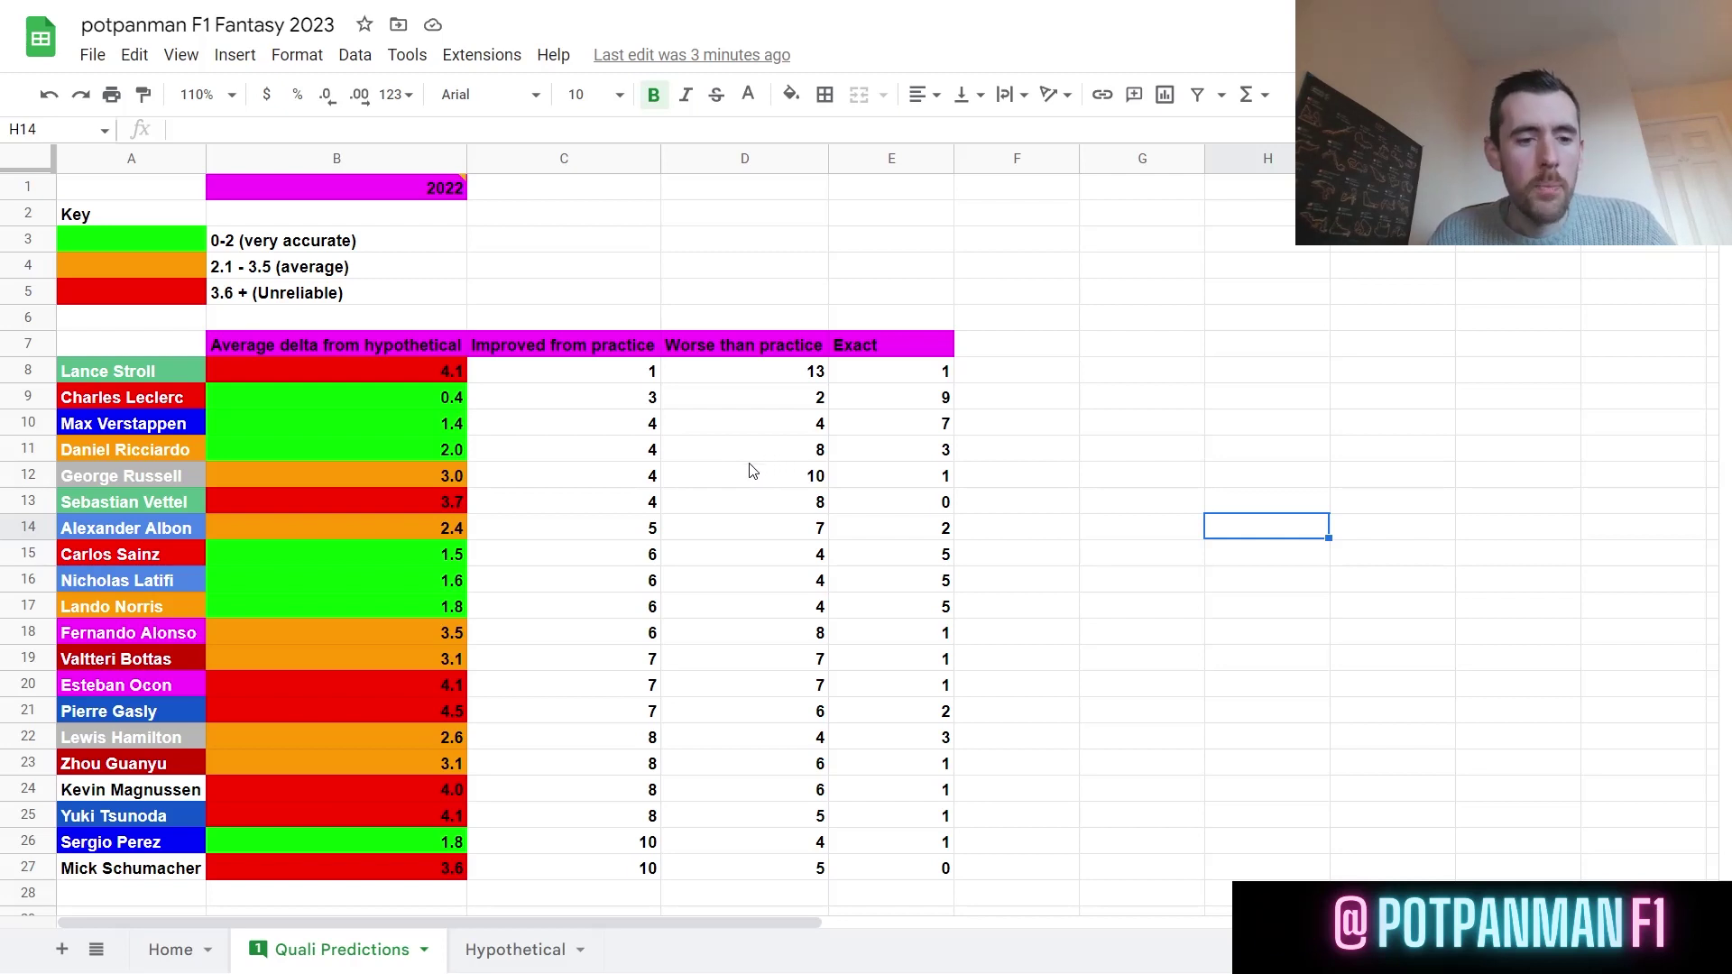
Step: Sort the driver table A8:E27 by column D, Worse than practice, in ascending order
{"action": "left_click_drag", "start_coordinate": [158, 368], "coordinate": [947, 879]}
{"action": "right_click", "coordinate": [709, 469]}
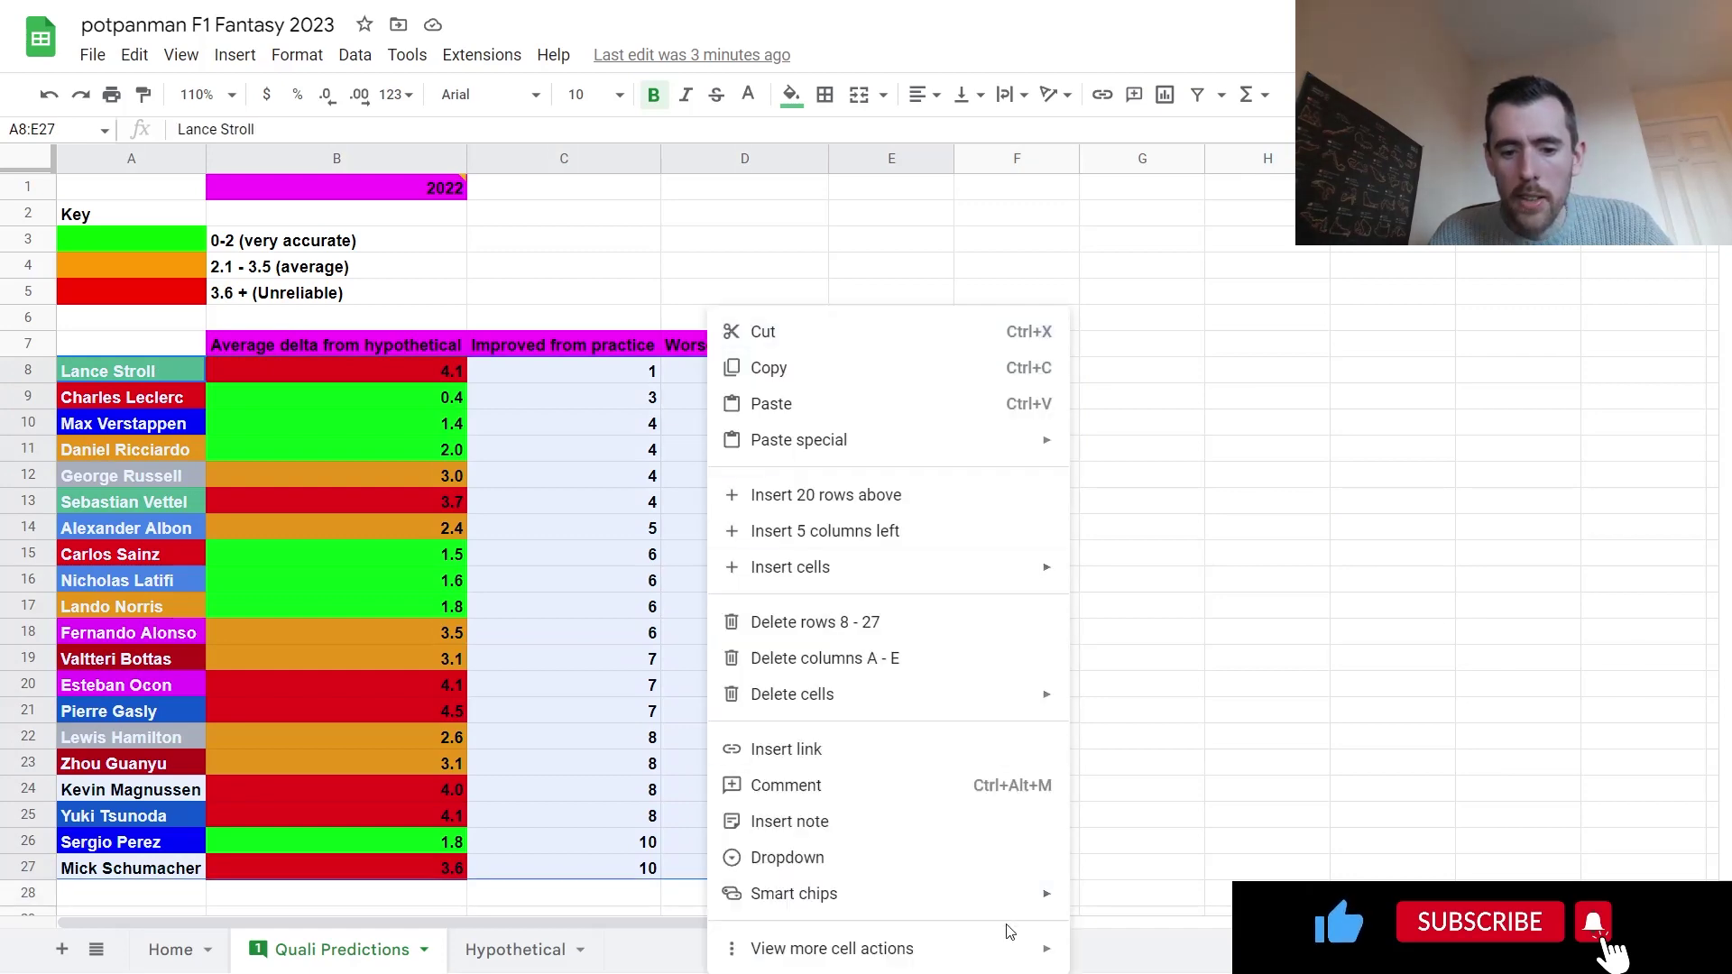
{"action": "mouse_move", "coordinate": [1009, 948]}
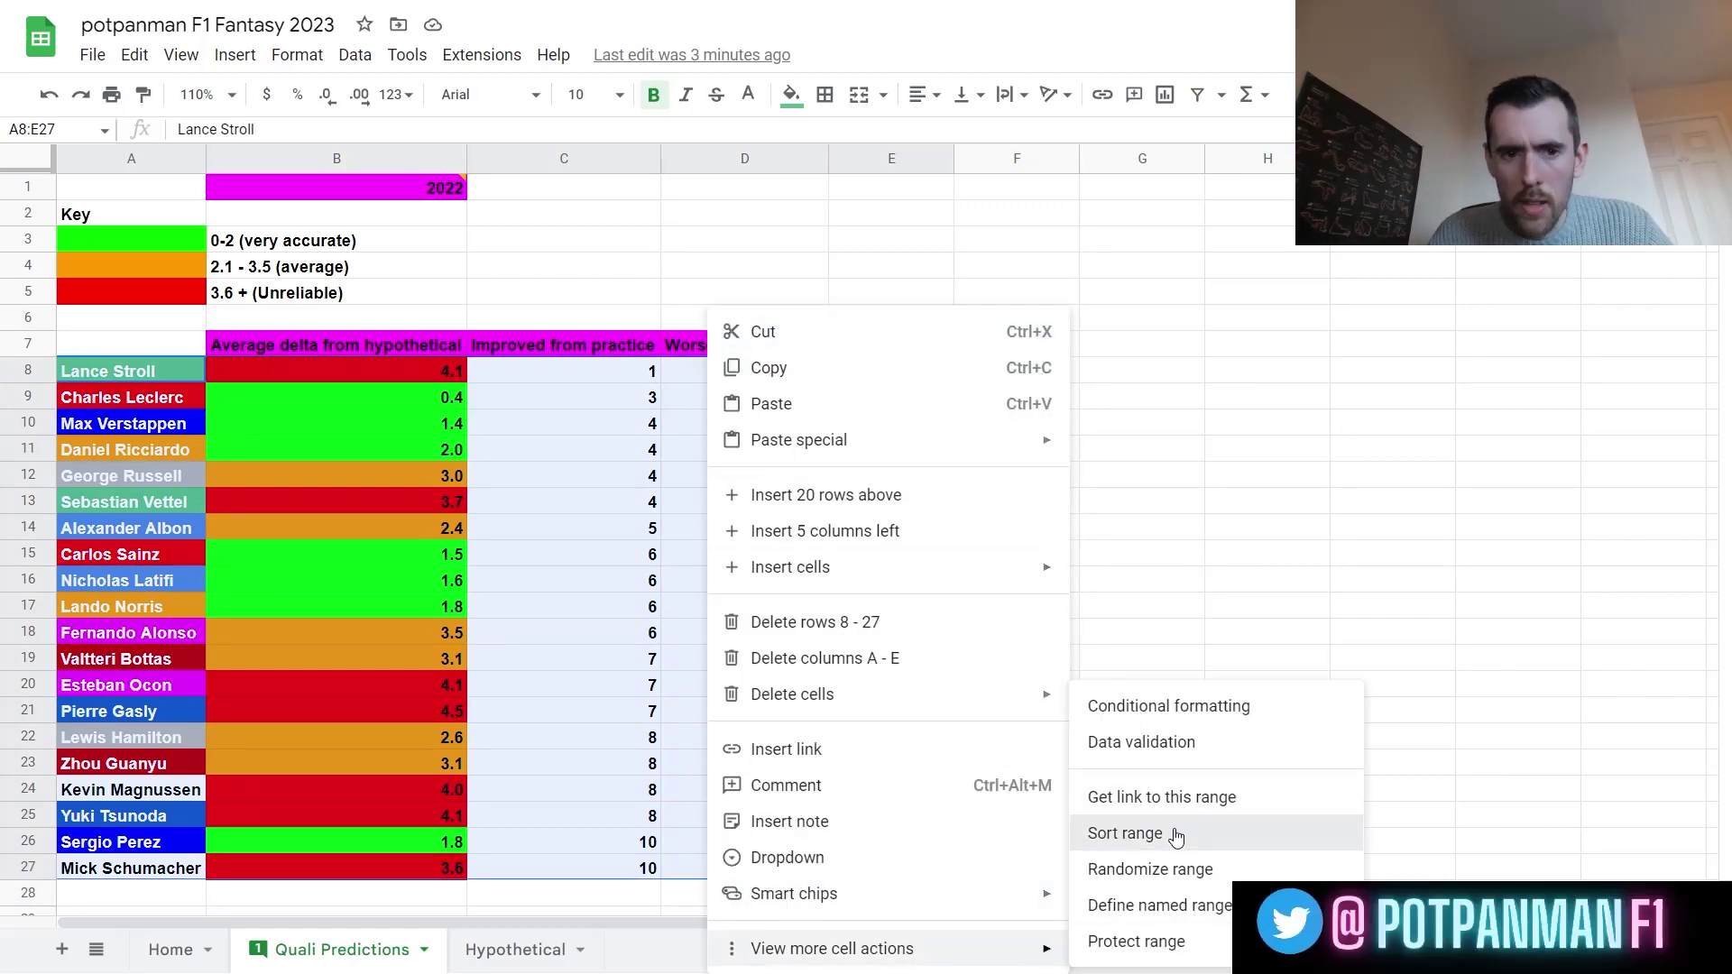
{"action": "left_click", "coordinate": [1175, 836]}
{"action": "left_click", "coordinate": [713, 465]}
{"action": "left_click", "coordinate": [766, 572]}
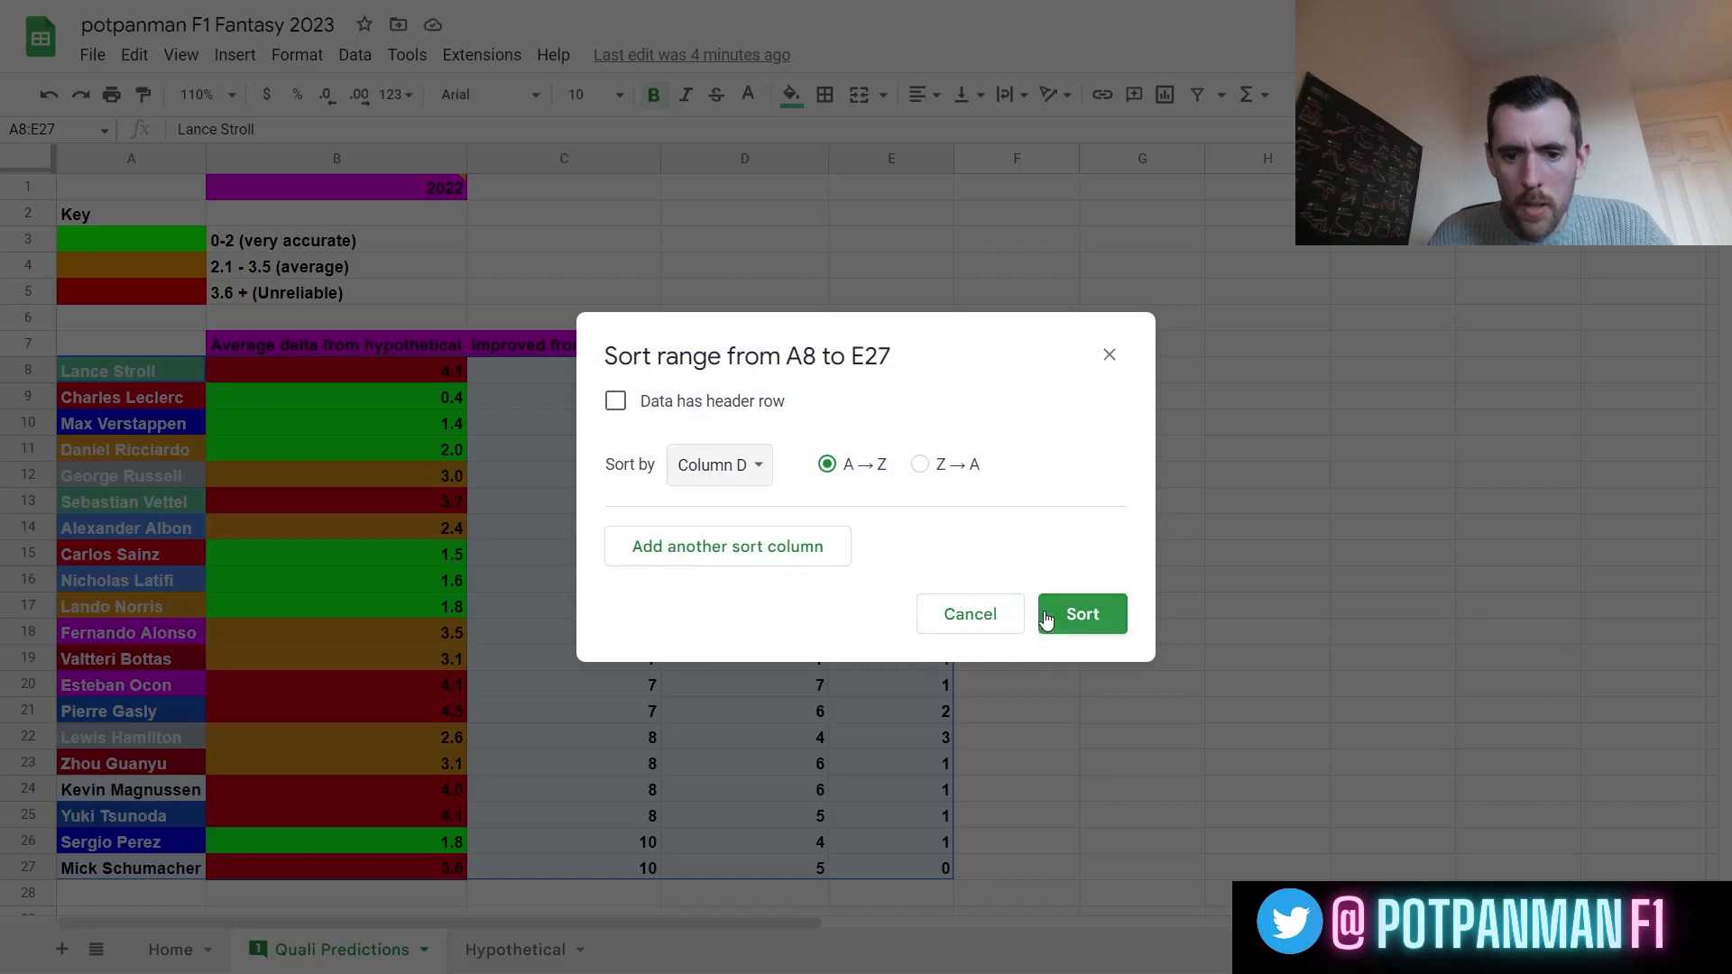
{"action": "left_click", "coordinate": [1047, 621]}
{"action": "left_click", "coordinate": [1102, 478]}
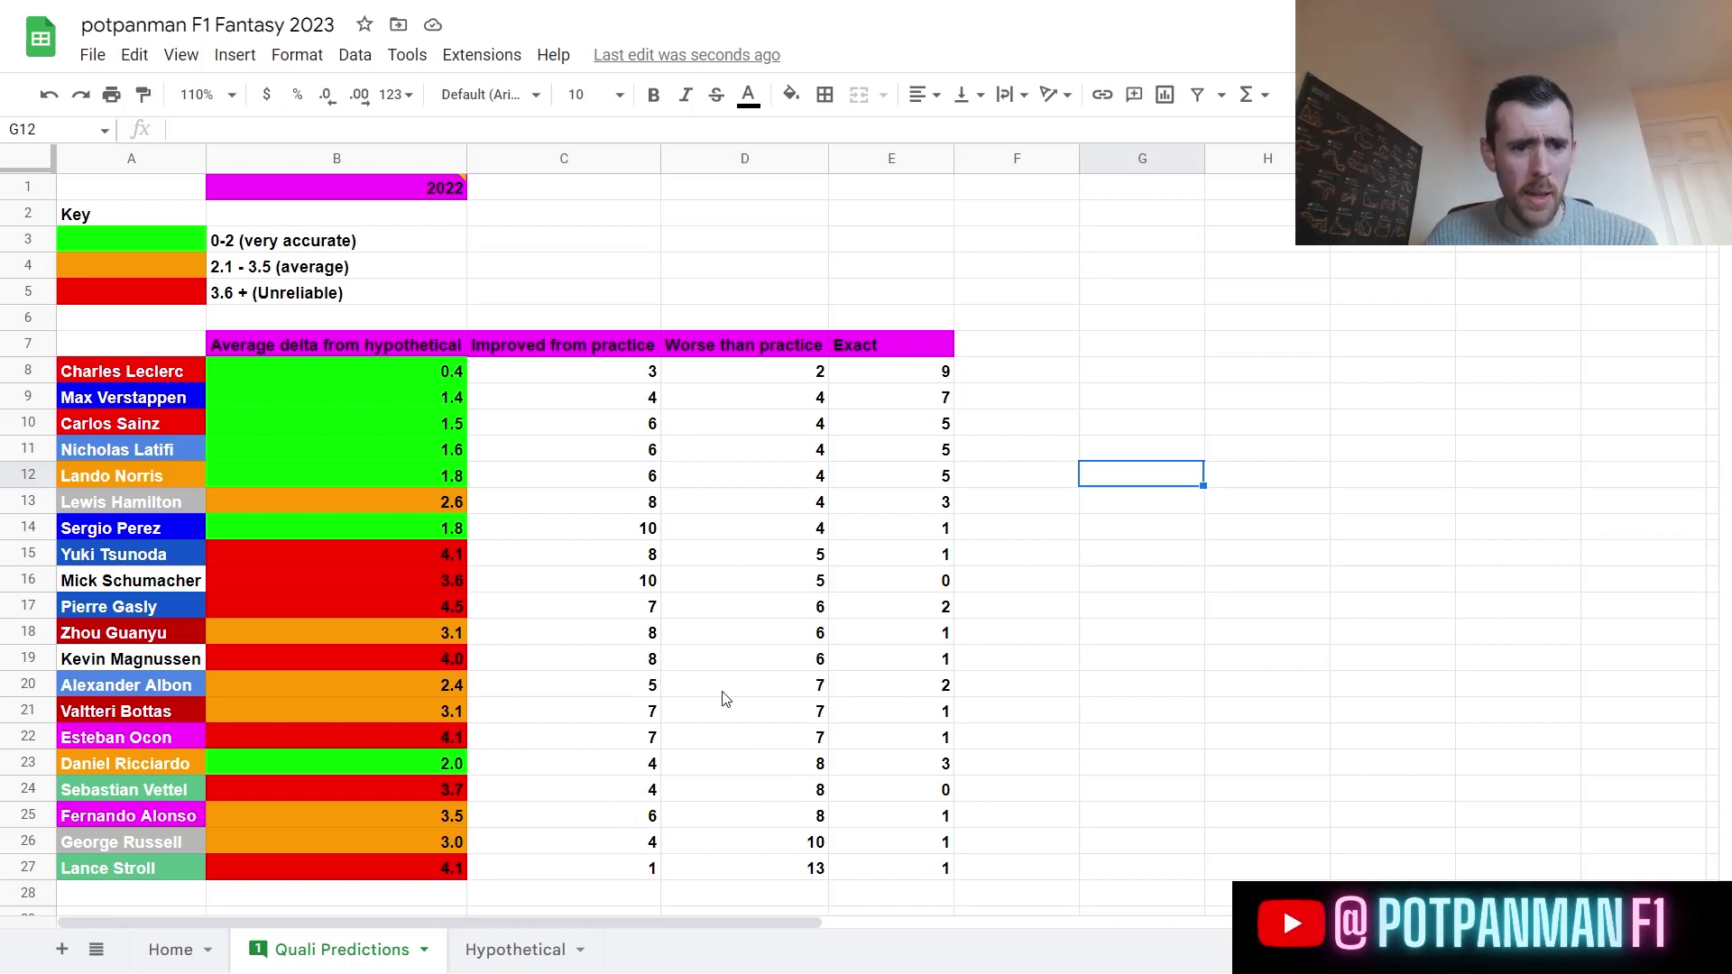
Step: Sort the driver table A8:E27 by column E, Exact, in ascending order
{"action": "left_click_drag", "start_coordinate": [179, 353], "coordinate": [902, 790]}
{"action": "left_click", "coordinate": [1218, 707]}
{"action": "left_click_drag", "start_coordinate": [135, 370], "coordinate": [903, 868]}
{"action": "right_click", "coordinate": [795, 630]}
{"action": "mouse_move", "coordinate": [1047, 948]}
{"action": "left_click", "coordinate": [1263, 831]}
{"action": "left_click", "coordinate": [719, 465]}
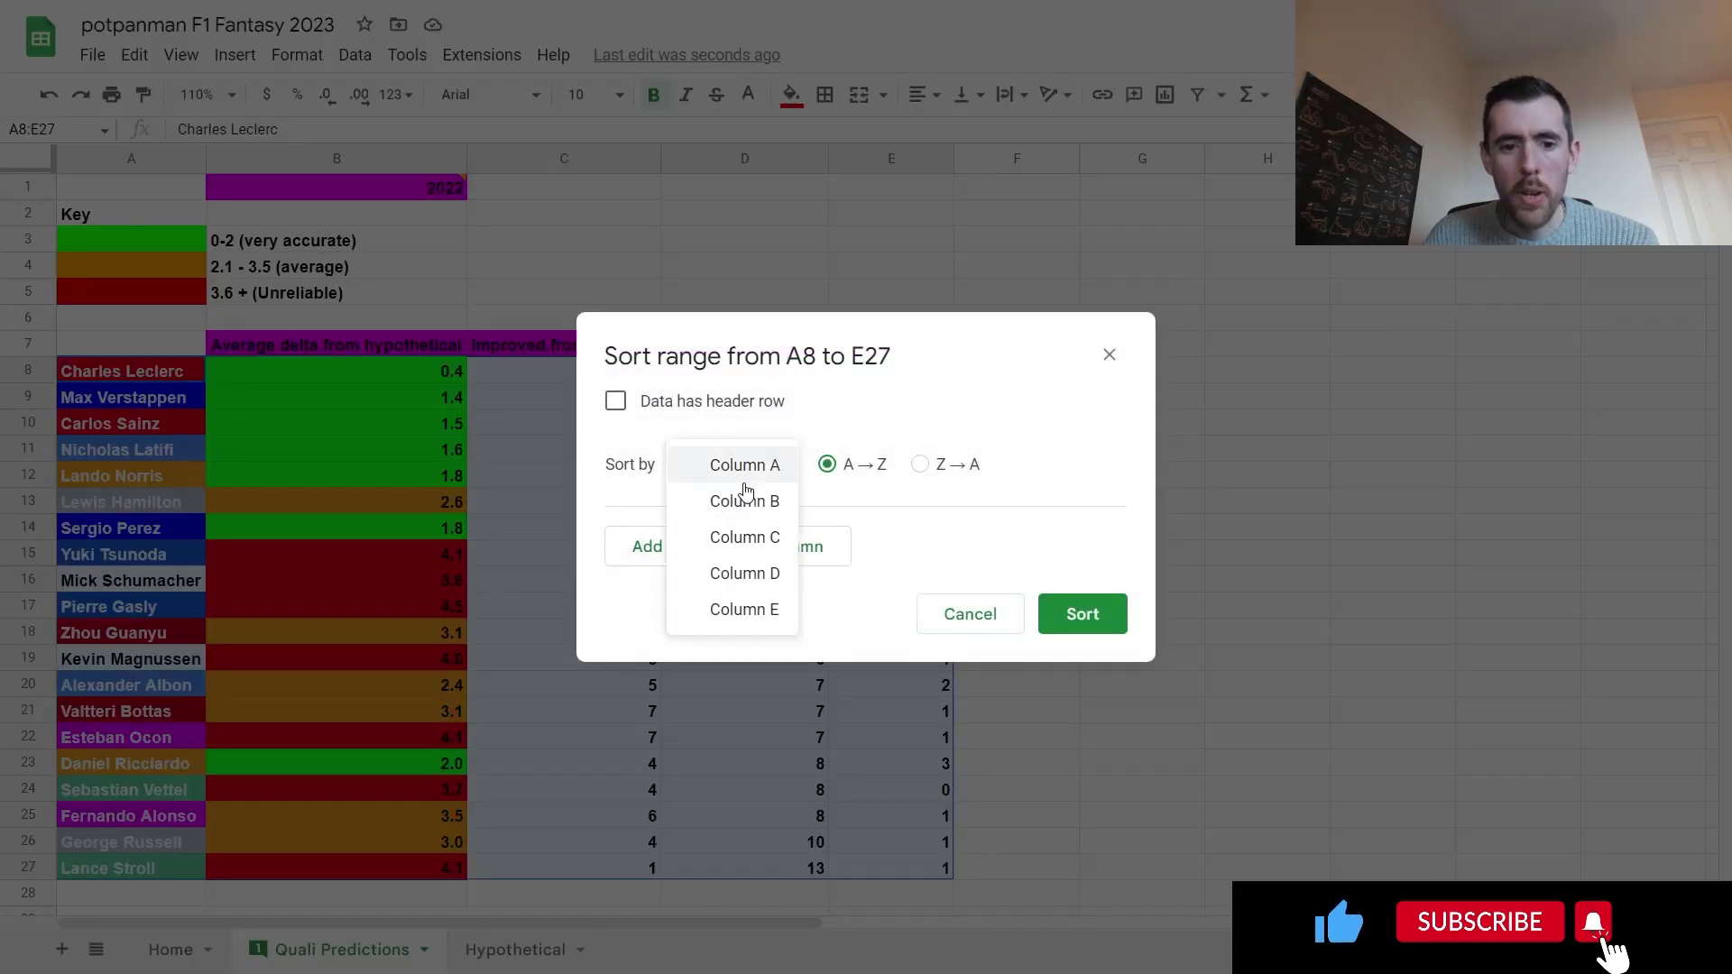
{"action": "left_click", "coordinate": [735, 606]}
{"action": "left_click", "coordinate": [1073, 599]}
{"action": "left_click", "coordinate": [1097, 531]}
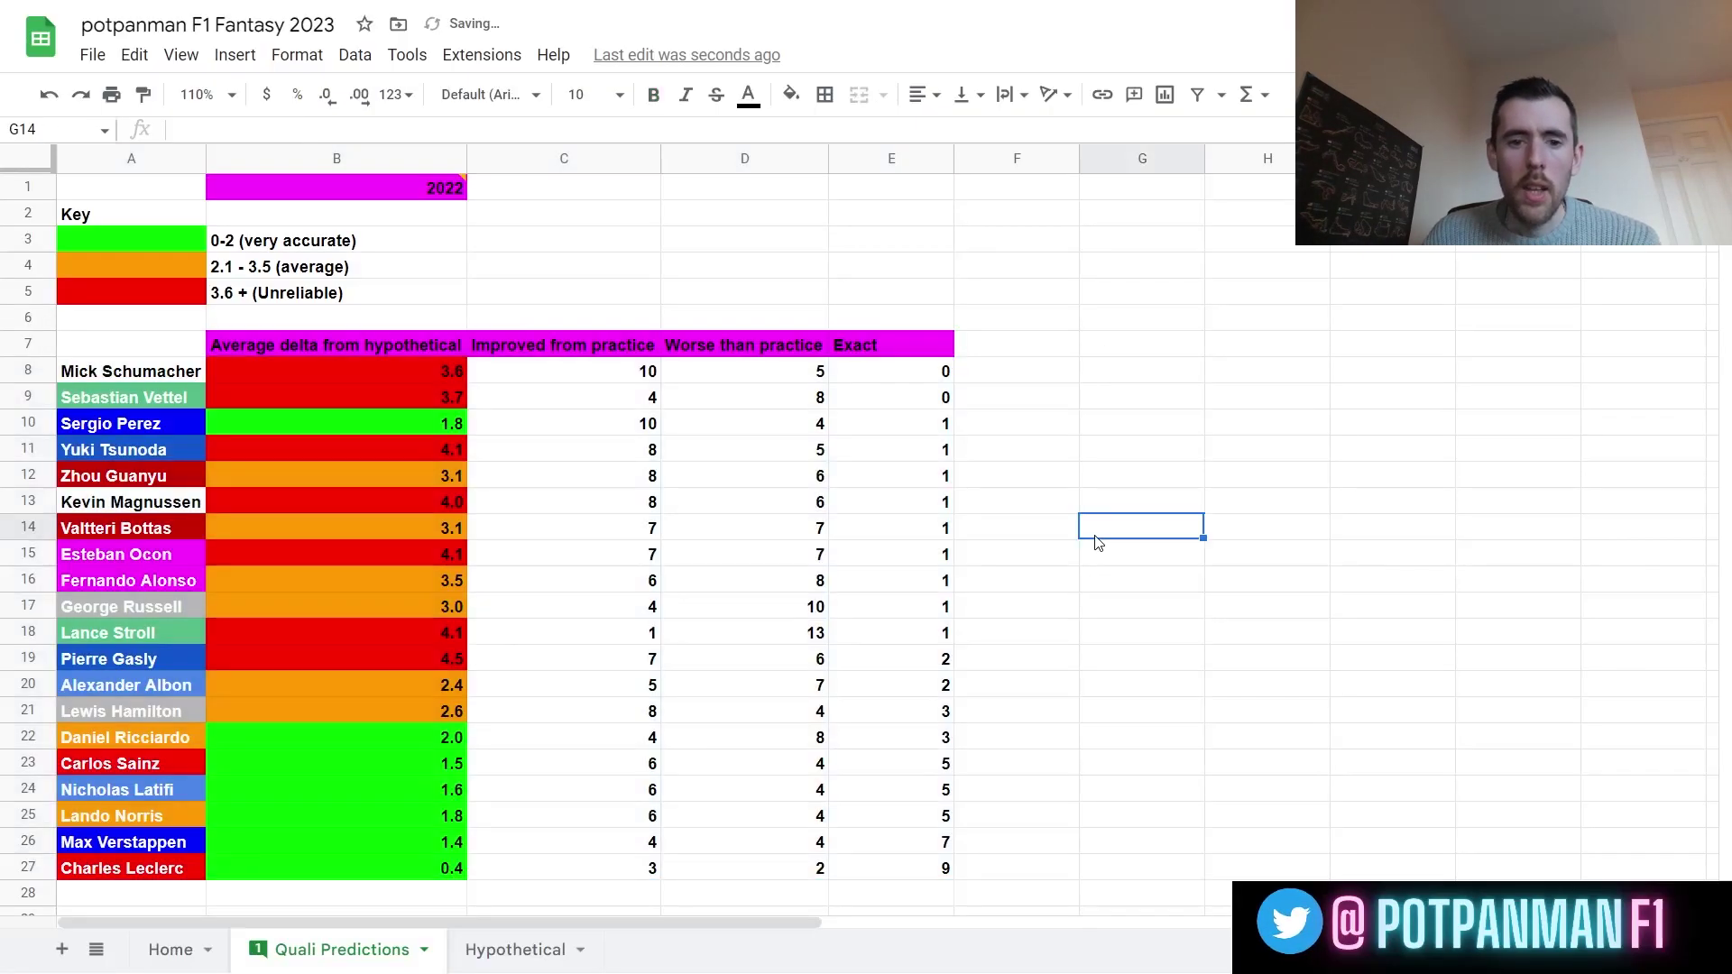
Step: Examine the Exact column, focusing on the drivers with the fewest exact predictions in E8:E18
{"action": "left_click_drag", "start_coordinate": [929, 911], "coordinate": [900, 293]}
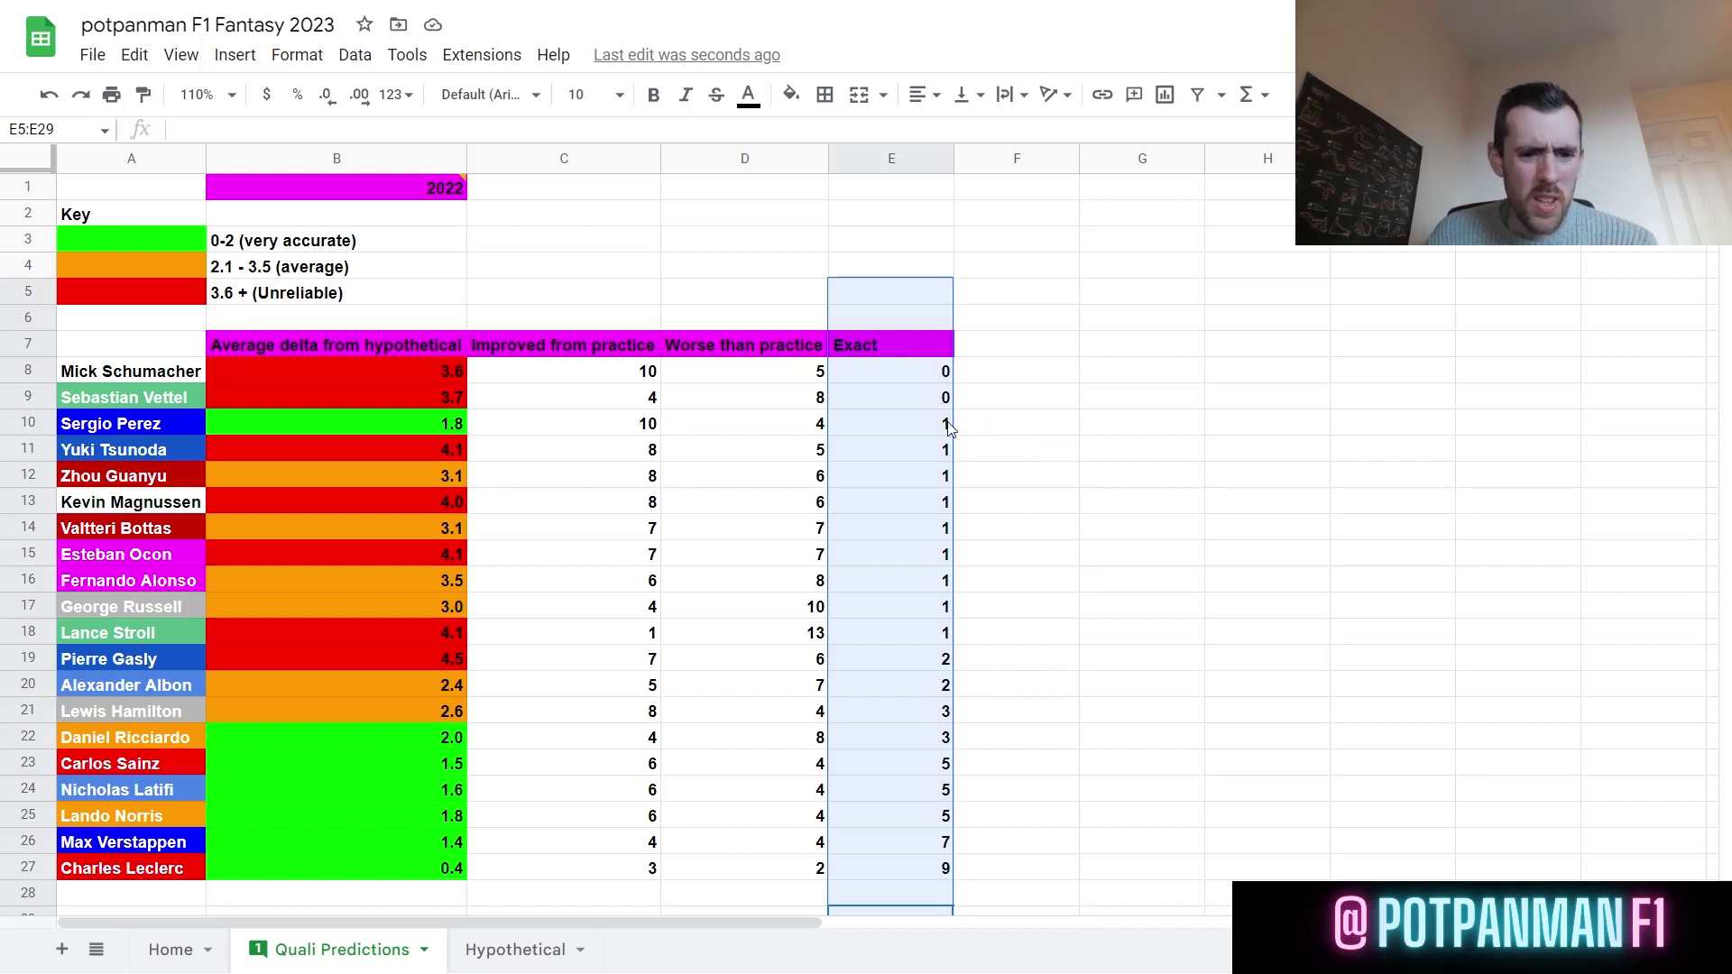
{"action": "left_click_drag", "start_coordinate": [971, 373], "coordinate": [938, 634]}
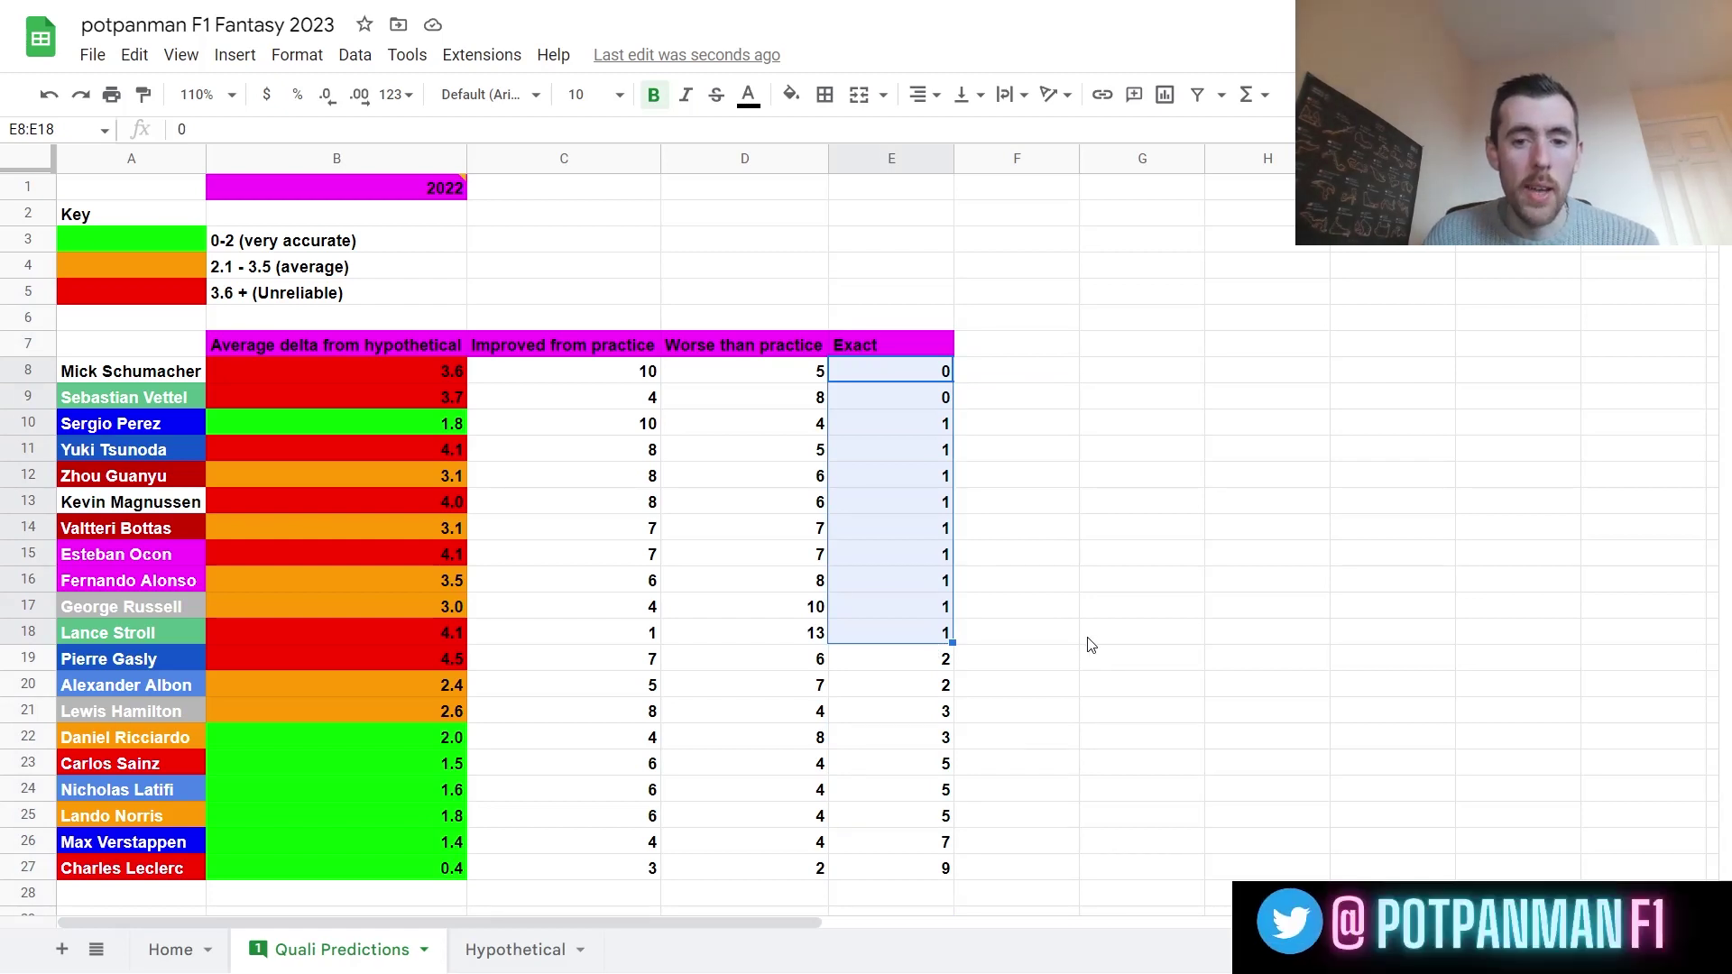
{"action": "left_click", "coordinate": [1092, 645]}
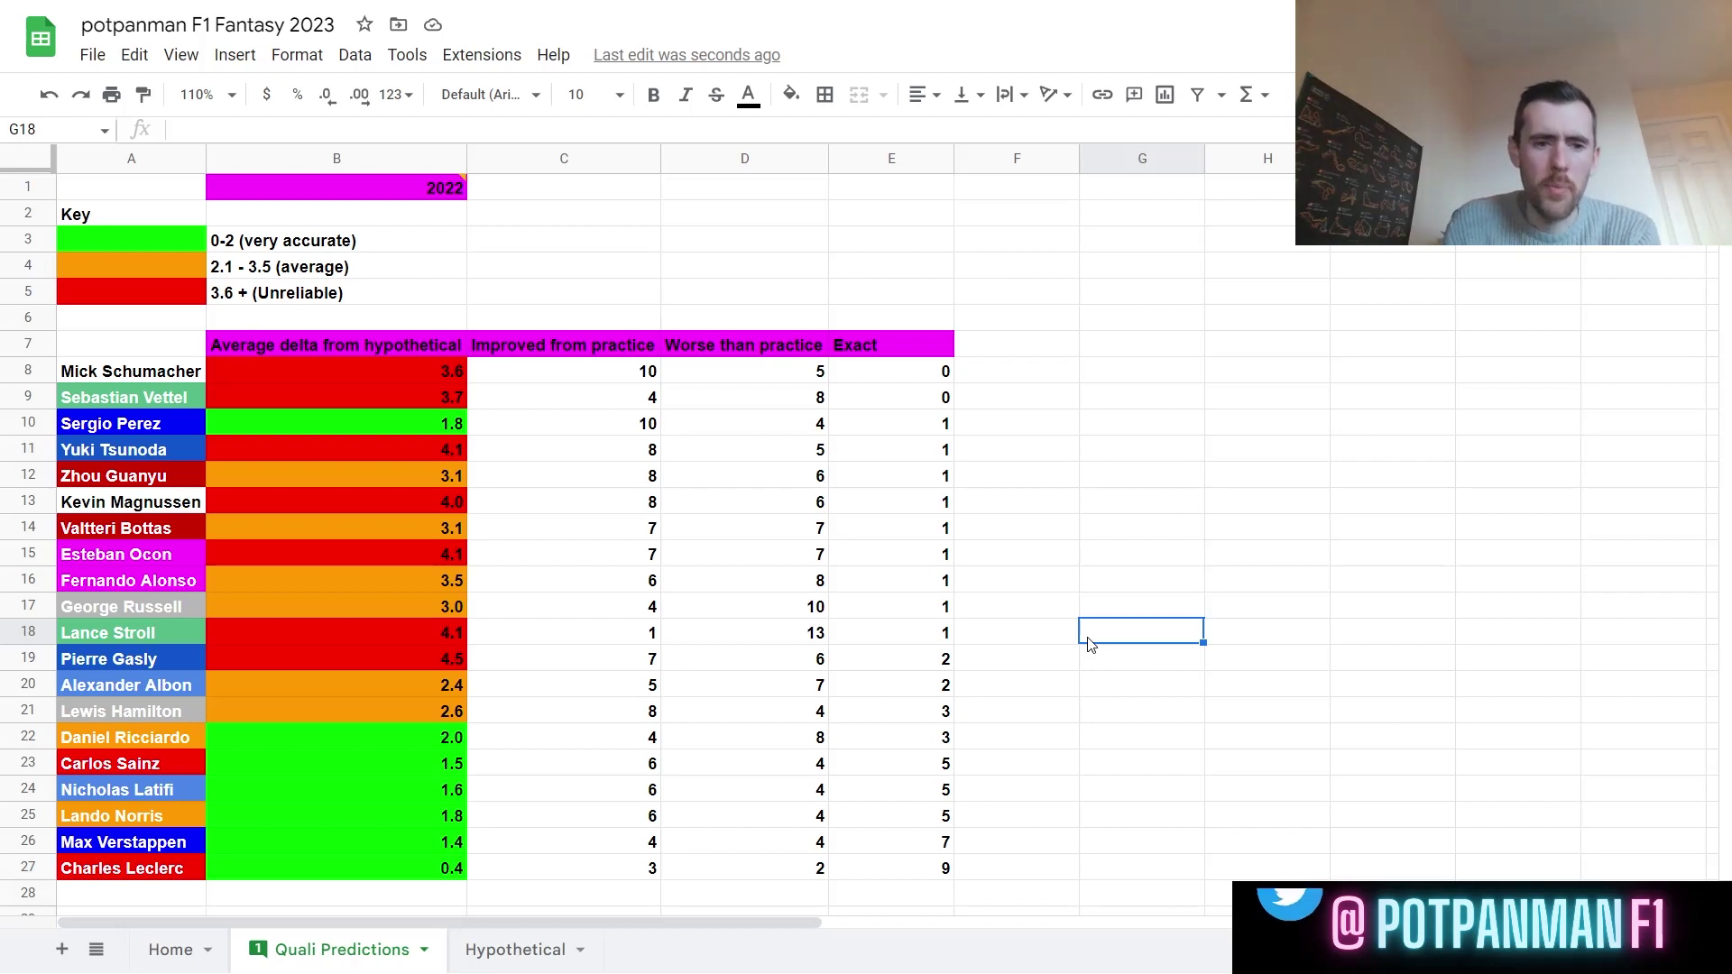
Step: Sort the driver table A8:E27 by column B, Average delta from hypothetical, in ascending order
{"action": "left_click_drag", "start_coordinate": [171, 375], "coordinate": [938, 869]}
{"action": "right_click", "coordinate": [938, 869]}
{"action": "mouse_move", "coordinate": [1112, 845]}
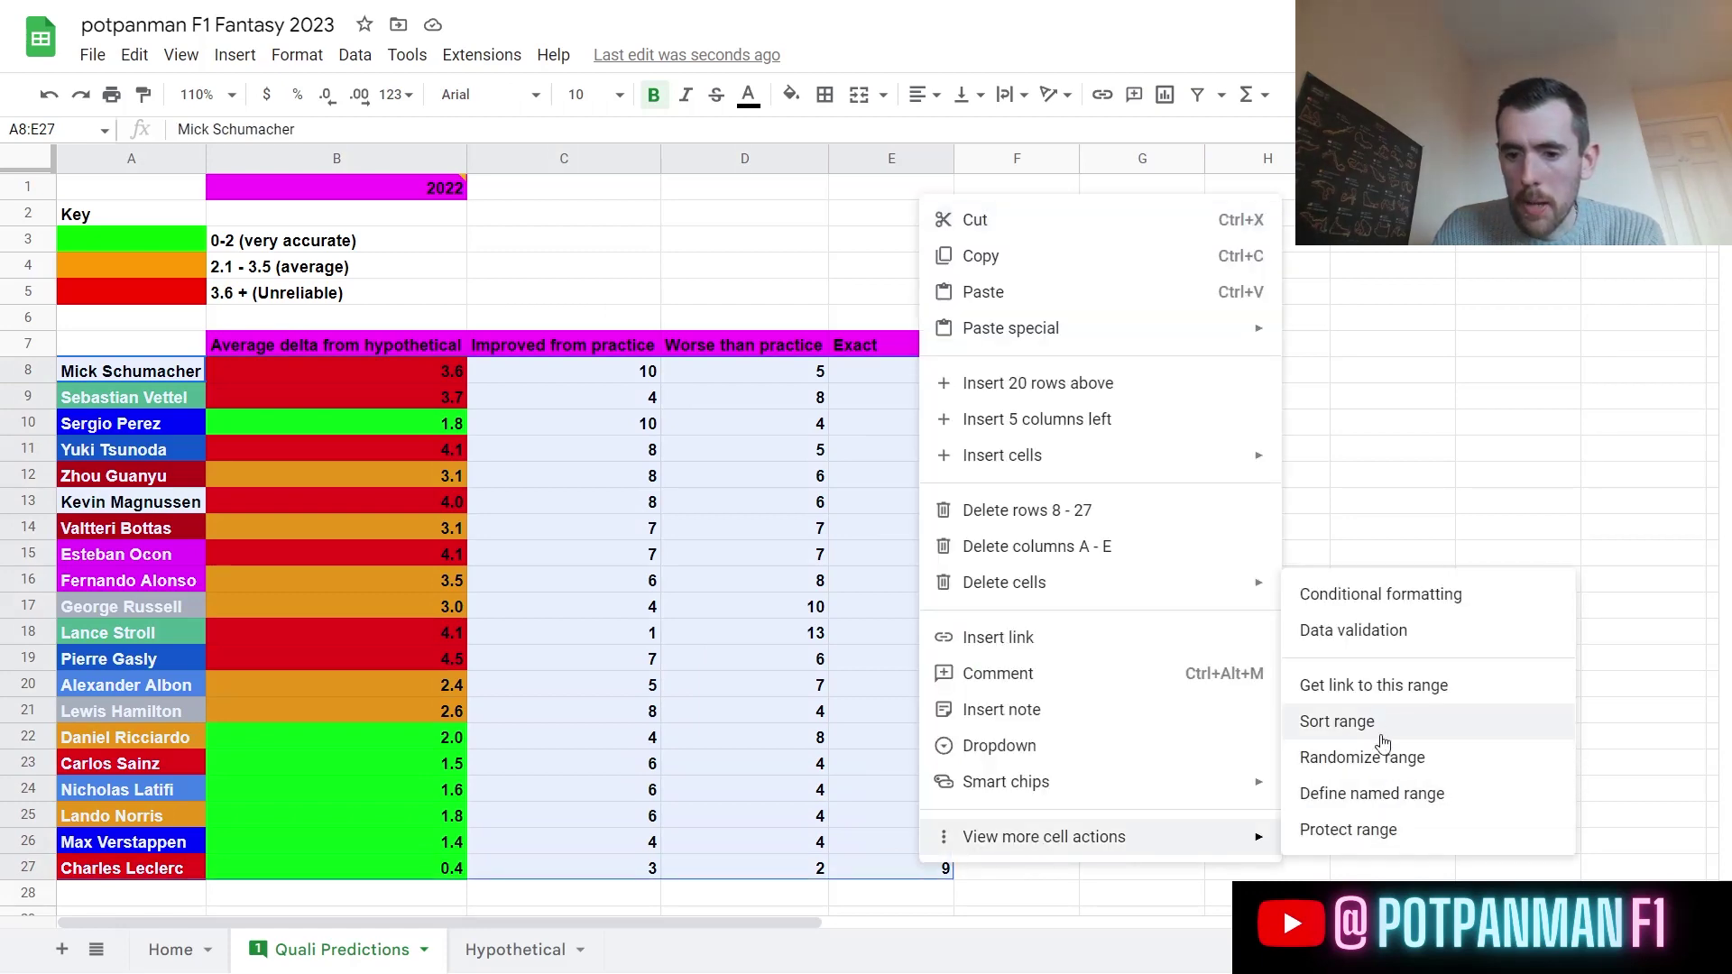
{"action": "left_click", "coordinate": [1336, 721]}
{"action": "left_click", "coordinate": [757, 464]}
{"action": "left_click", "coordinate": [758, 498]}
{"action": "left_click", "coordinate": [1092, 615]}
{"action": "left_click", "coordinate": [1105, 585]}
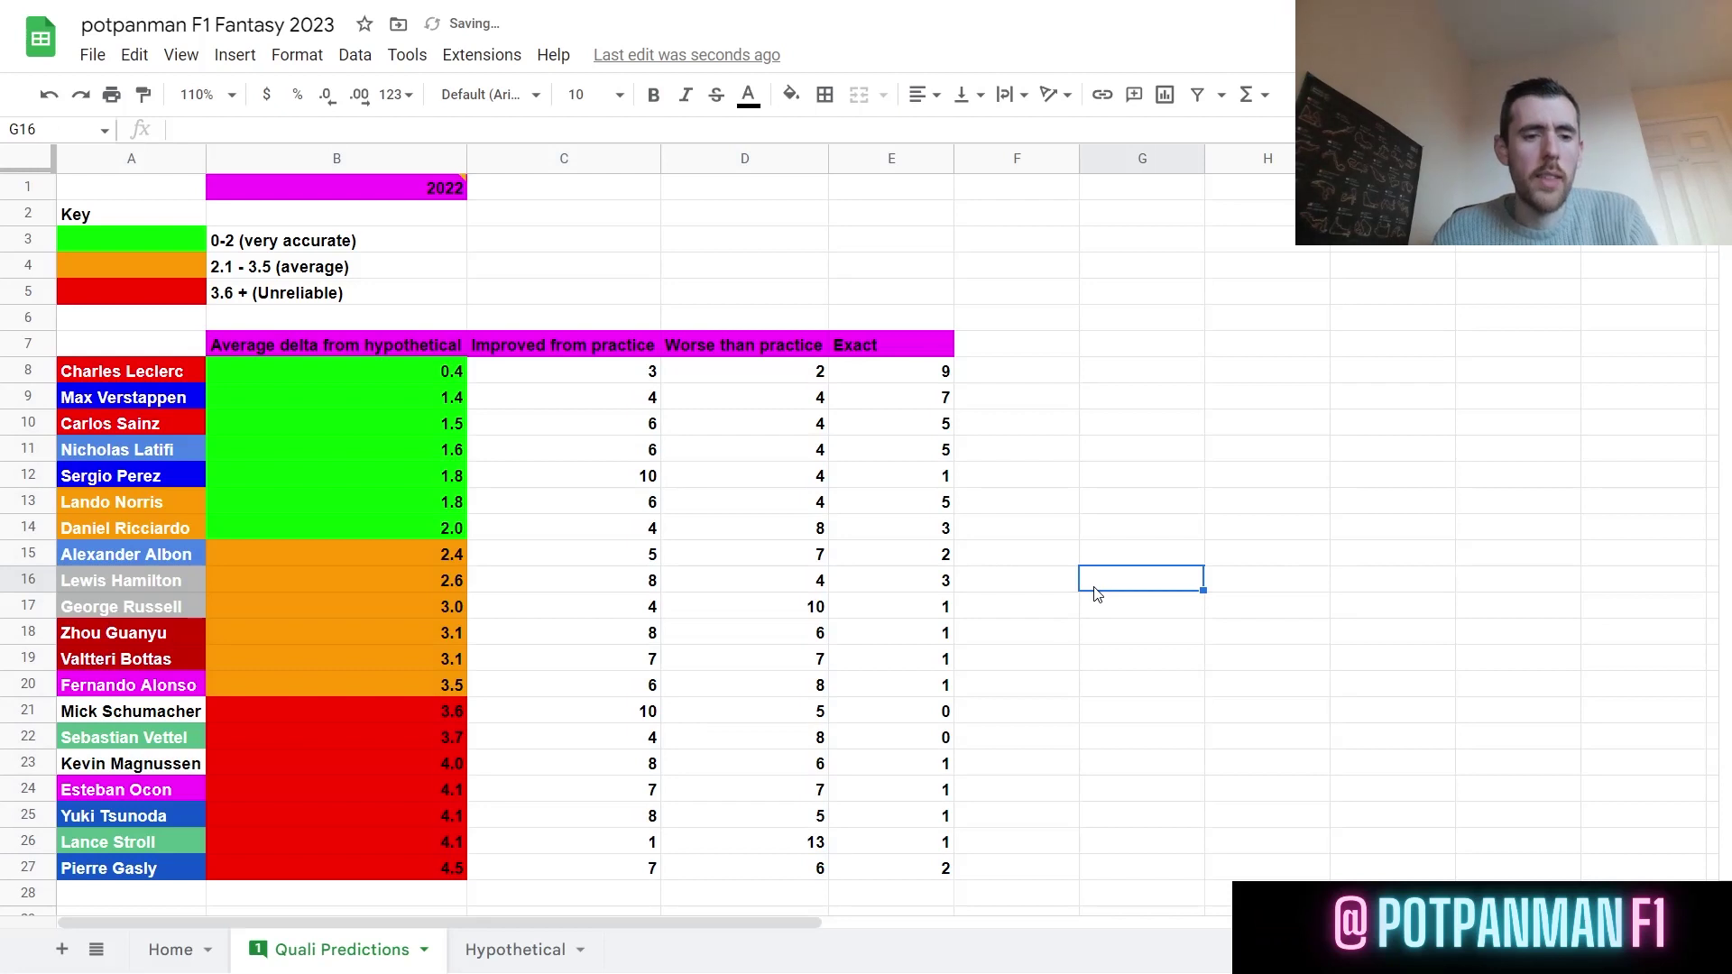